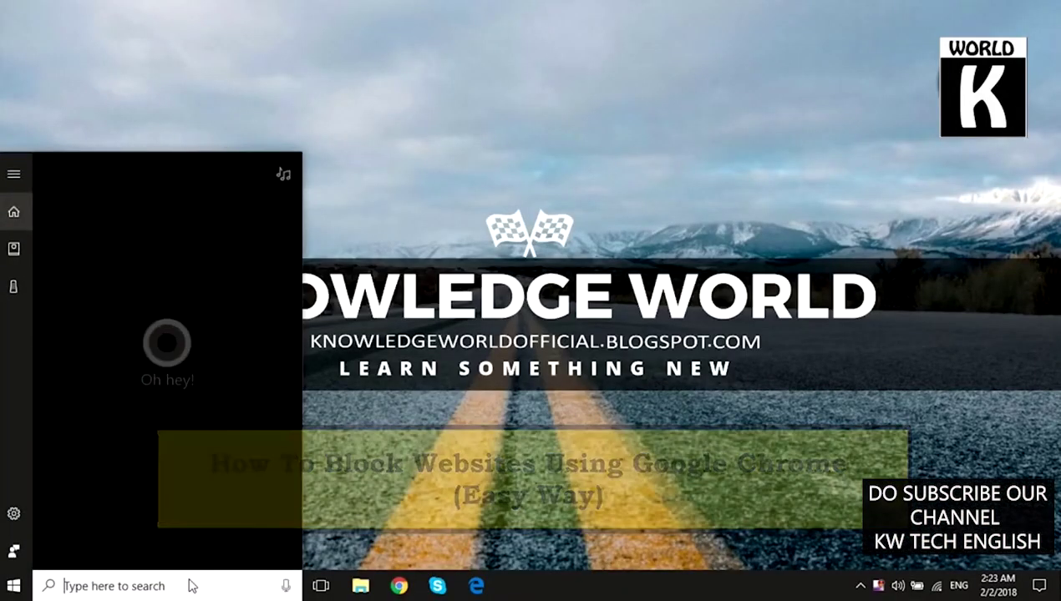
# Step: Launch Google Chrome and open its installed extensions list
pyautogui.write('chrome')
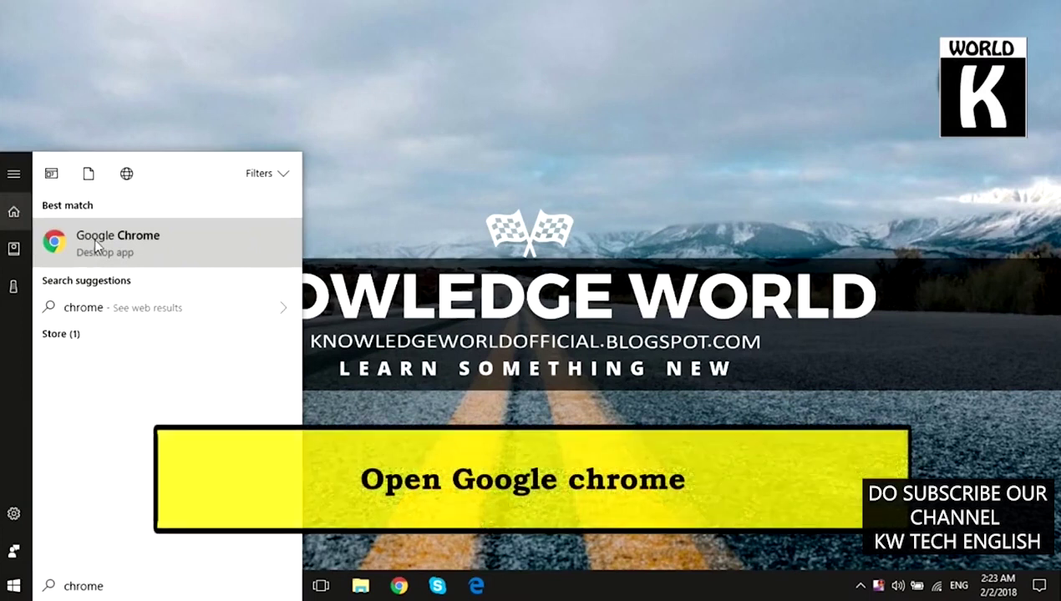
pyautogui.click(94, 238)
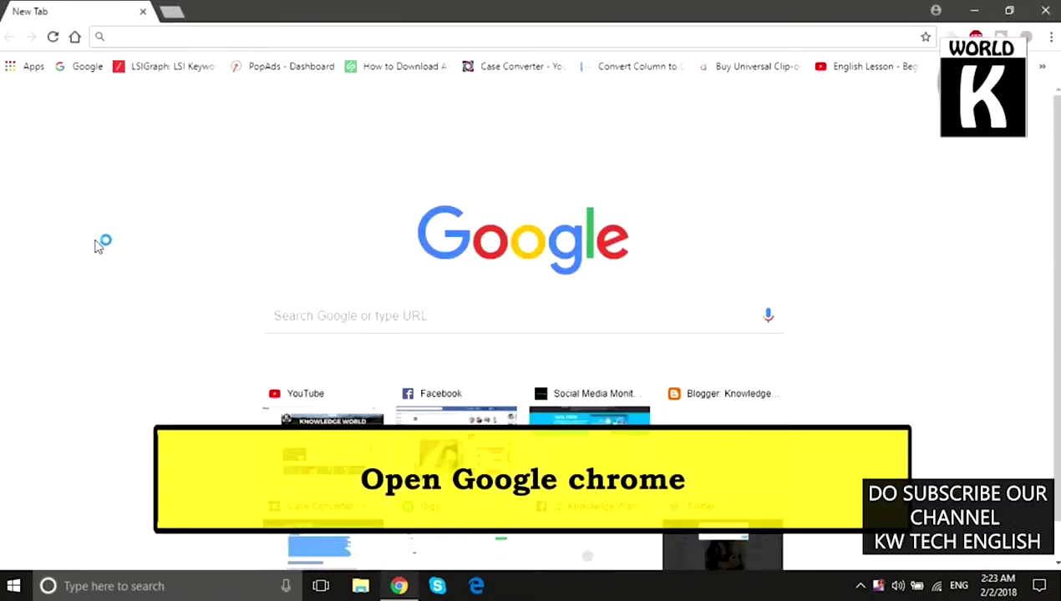
pyautogui.click(1050, 38)
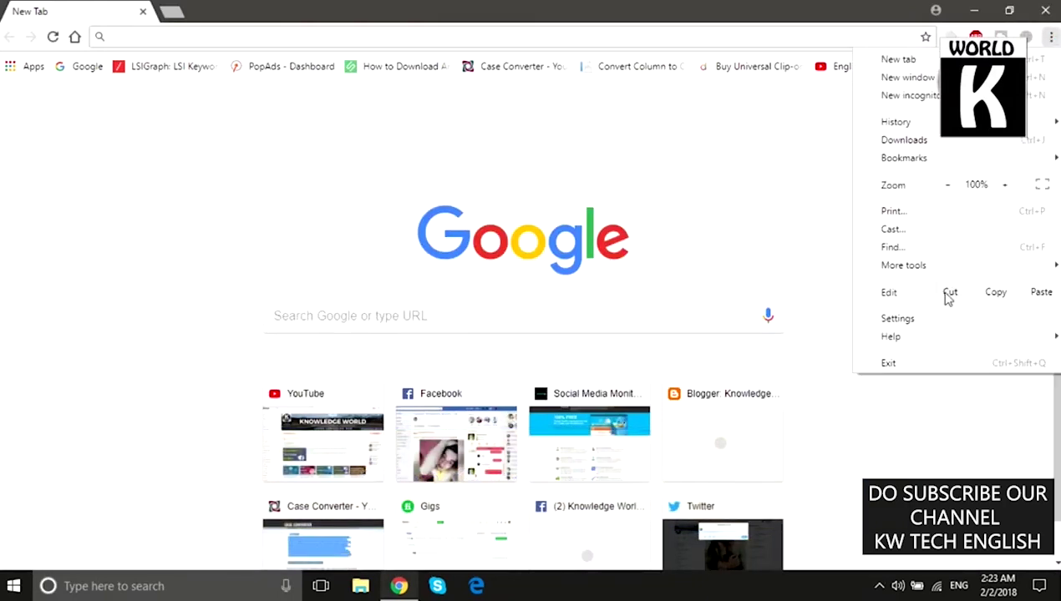
pyautogui.moveTo(902, 272)
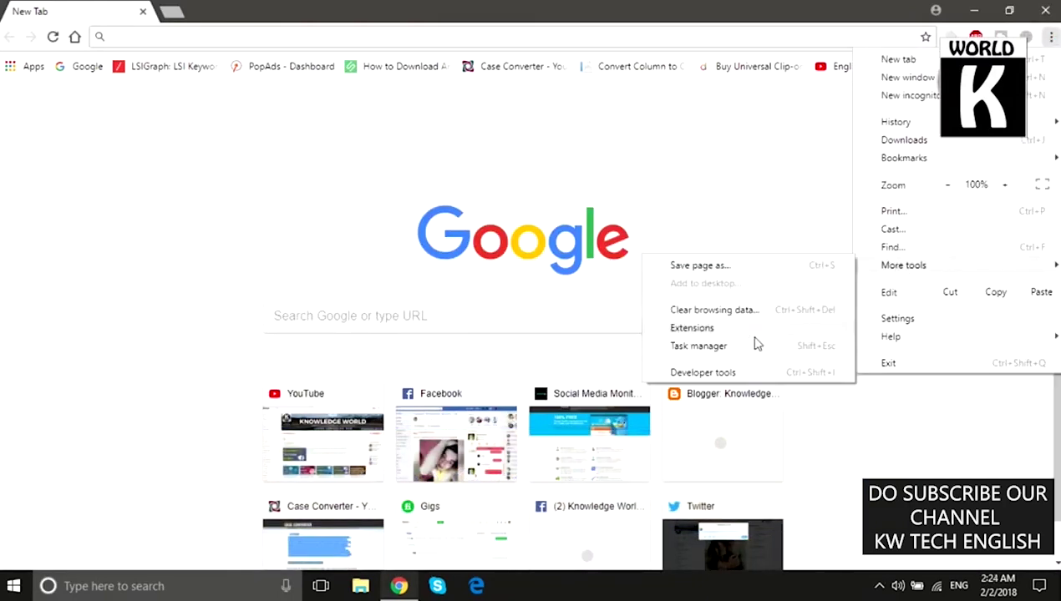
pyautogui.click(693, 328)
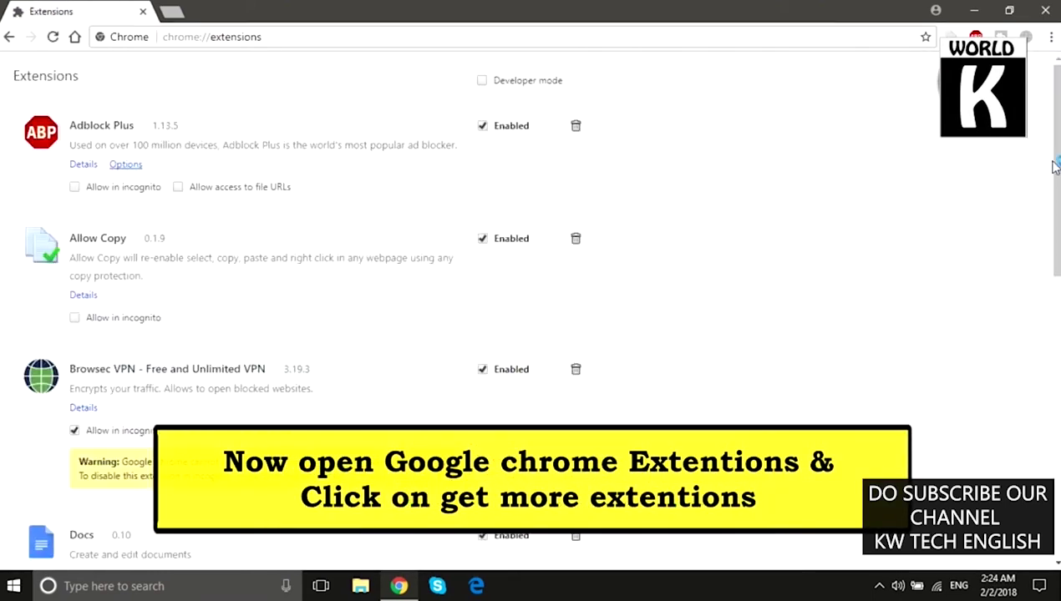
# Step: Open the Chrome Web Store catalogue via 'Get more extensions'
pyautogui.scroll(-3, 537, 328)
pyautogui.scroll(-5, 537, 327)
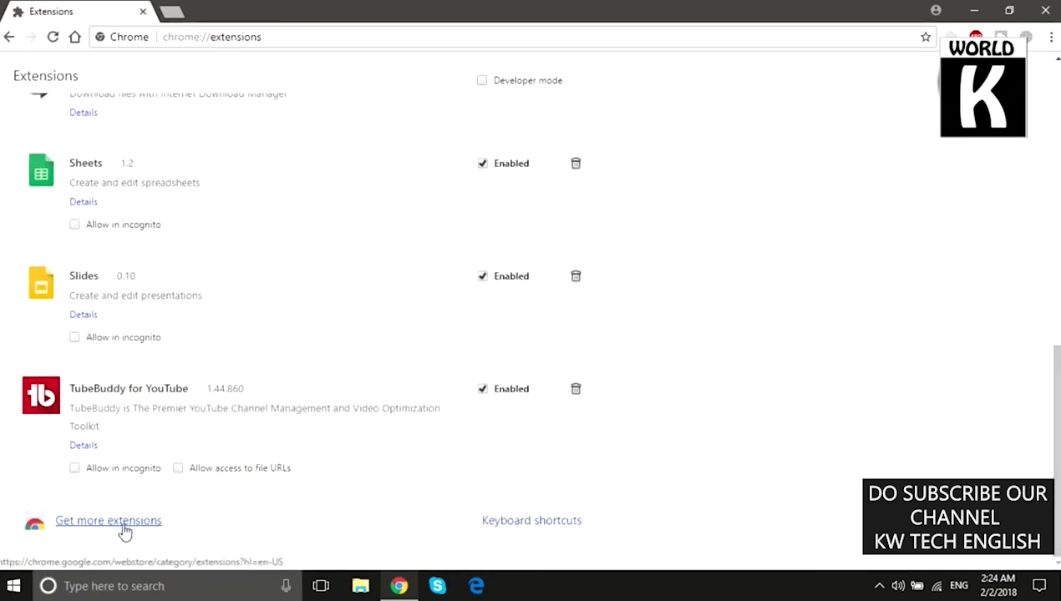
pyautogui.click(124, 522)
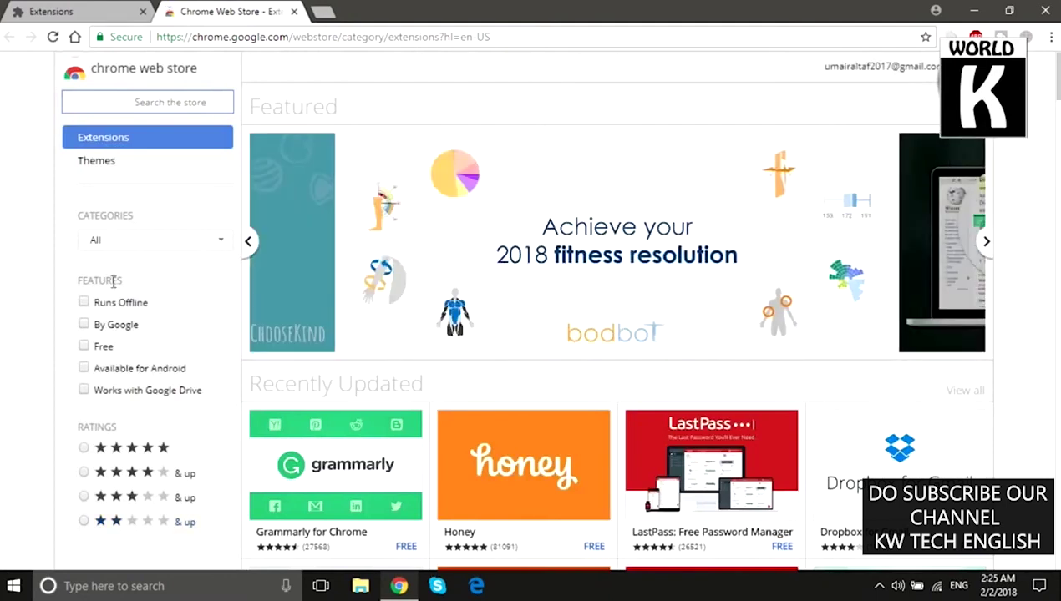
# Step: Search the store for 'block websites' and add Block Site: Website Blocker for Chrome
pyautogui.click(194, 102)
pyautogui.write('block websit')
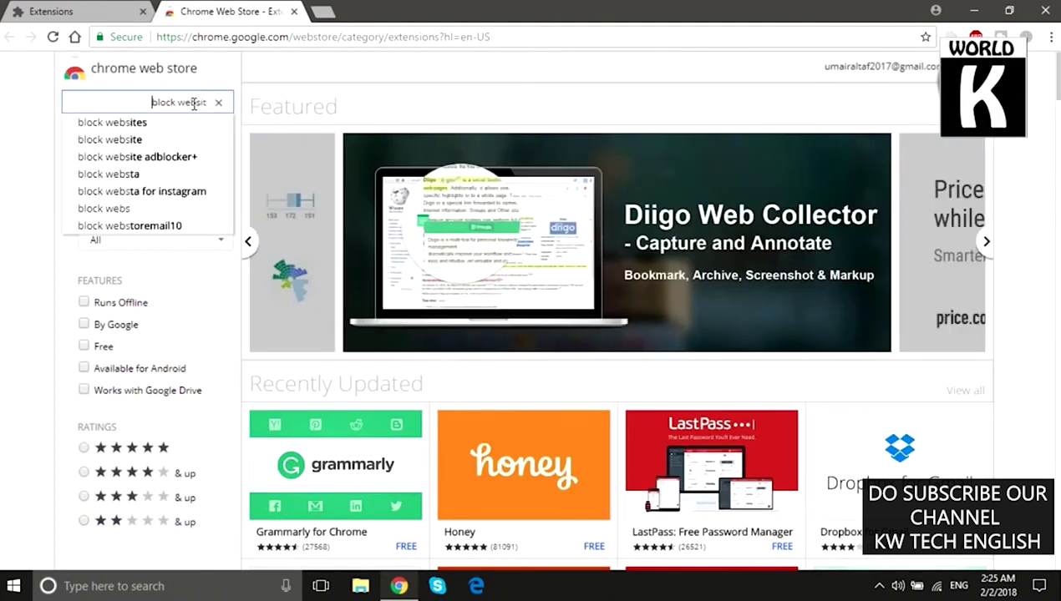
pyautogui.write('e')
pyautogui.click(179, 123)
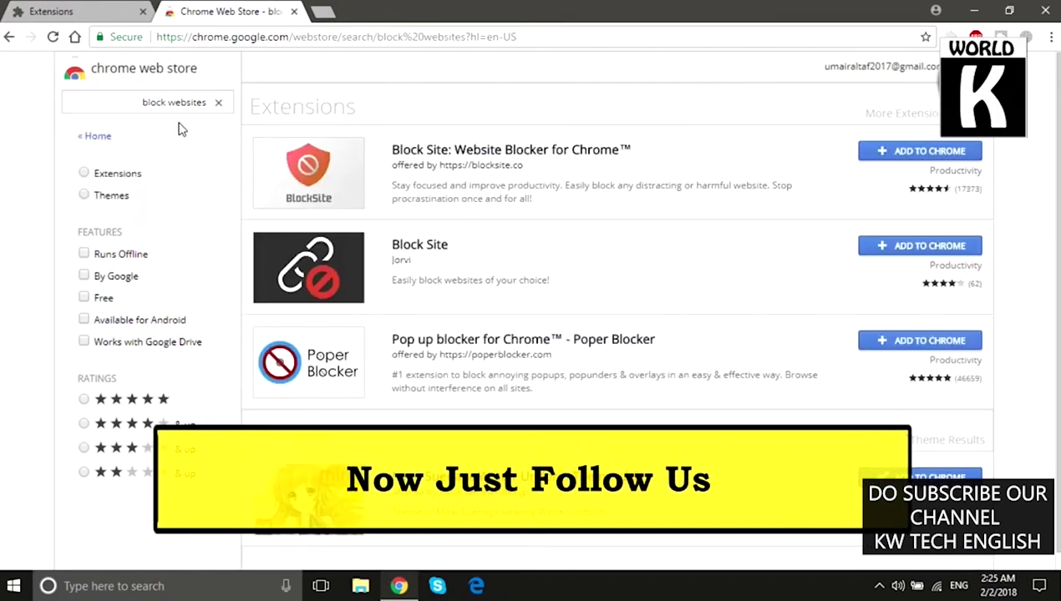
pyautogui.scroll(-1, 1052, 266)
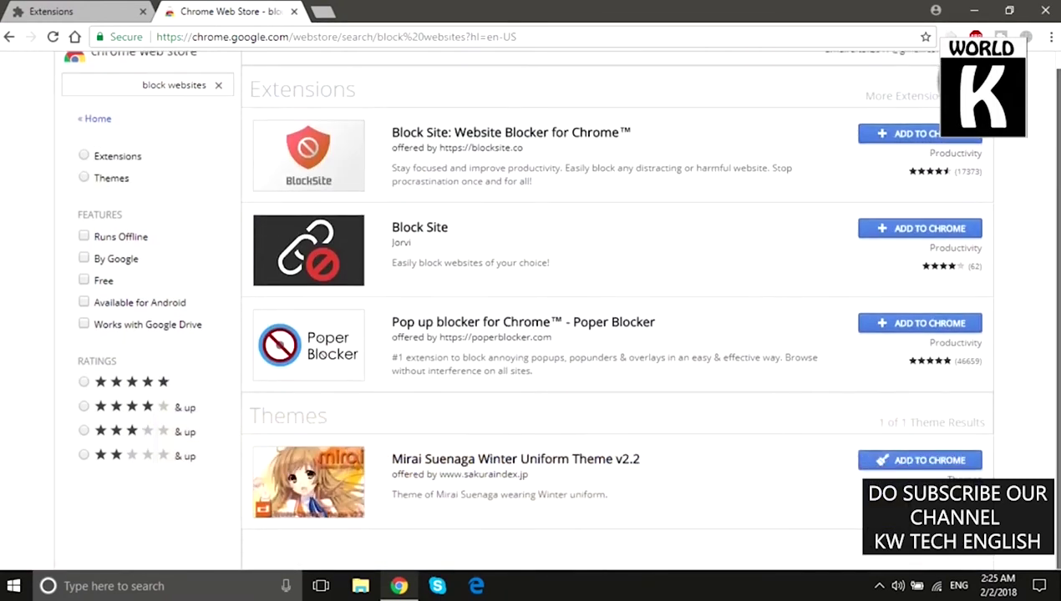
pyautogui.scroll(1, 1051, 209)
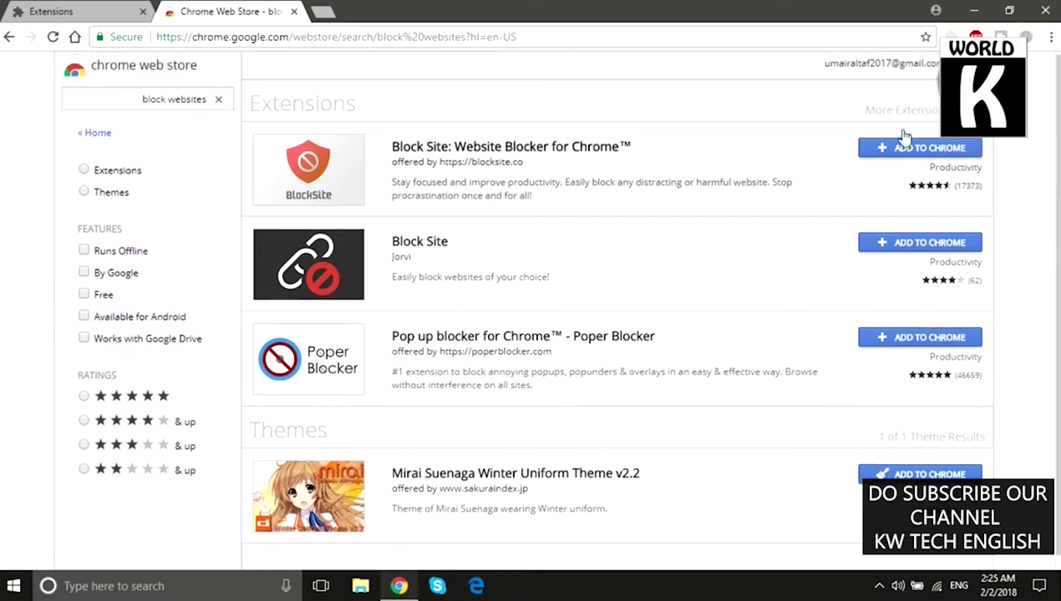
pyautogui.click(906, 152)
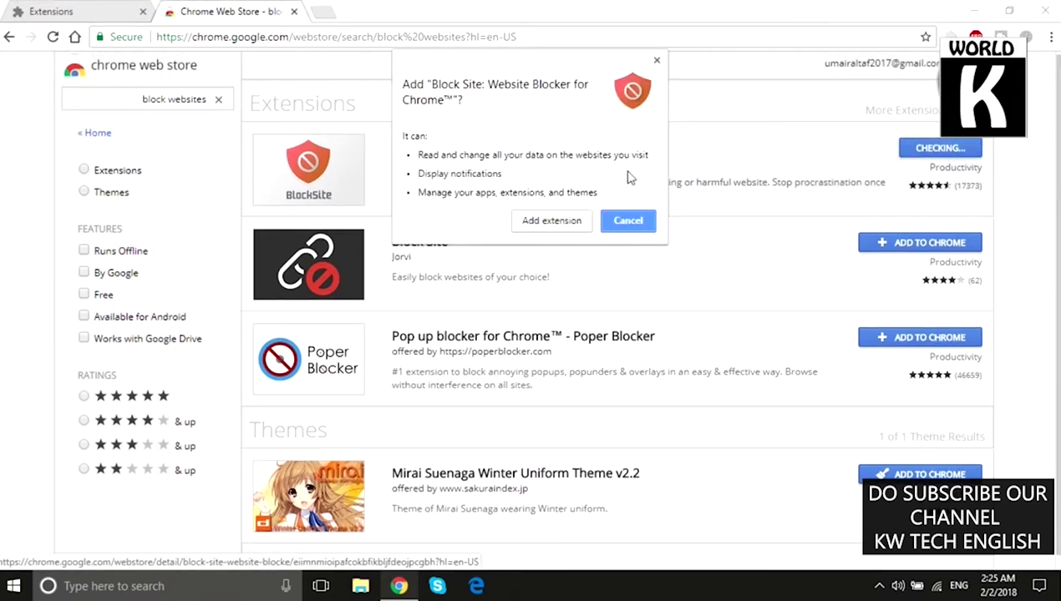
# Step: Confirm adding Block Site, then close the Web Store and Extensions tabs
pyautogui.click(547, 221)
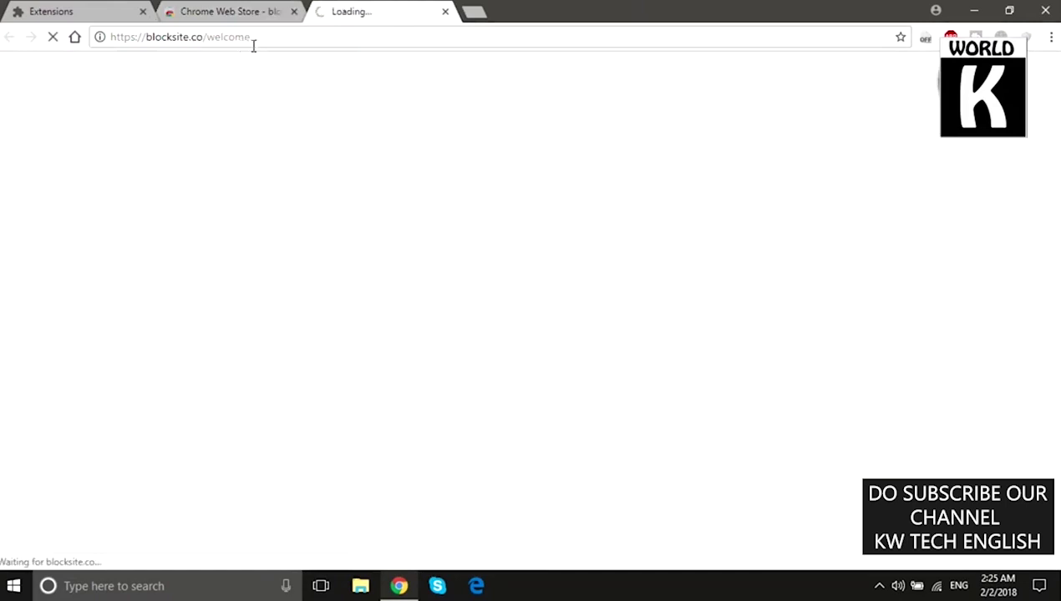
pyautogui.moveTo(152, 37); pyautogui.dragTo(190, 37)
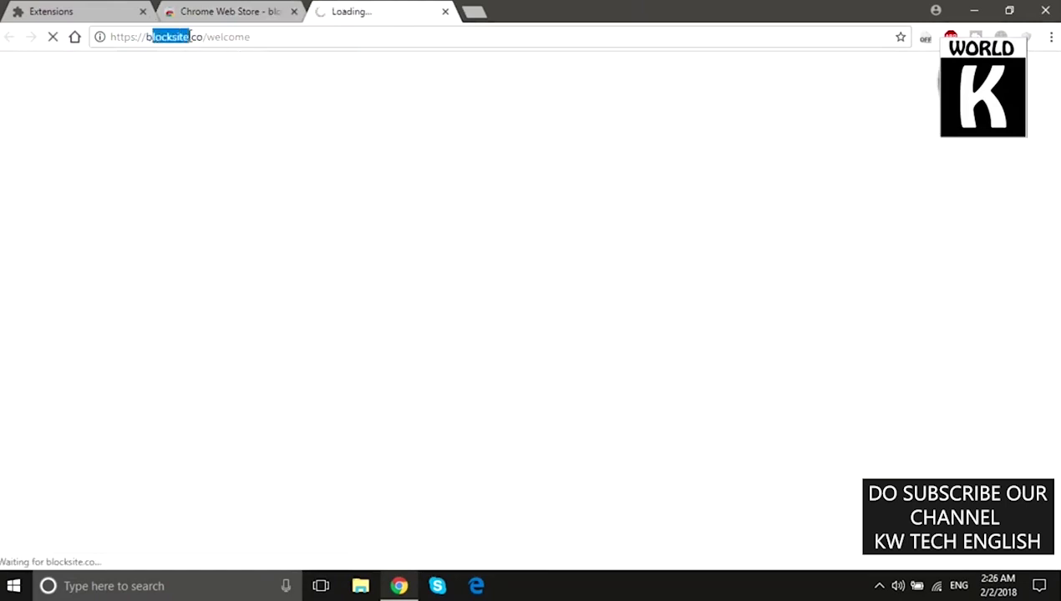
pyautogui.click(219, 17)
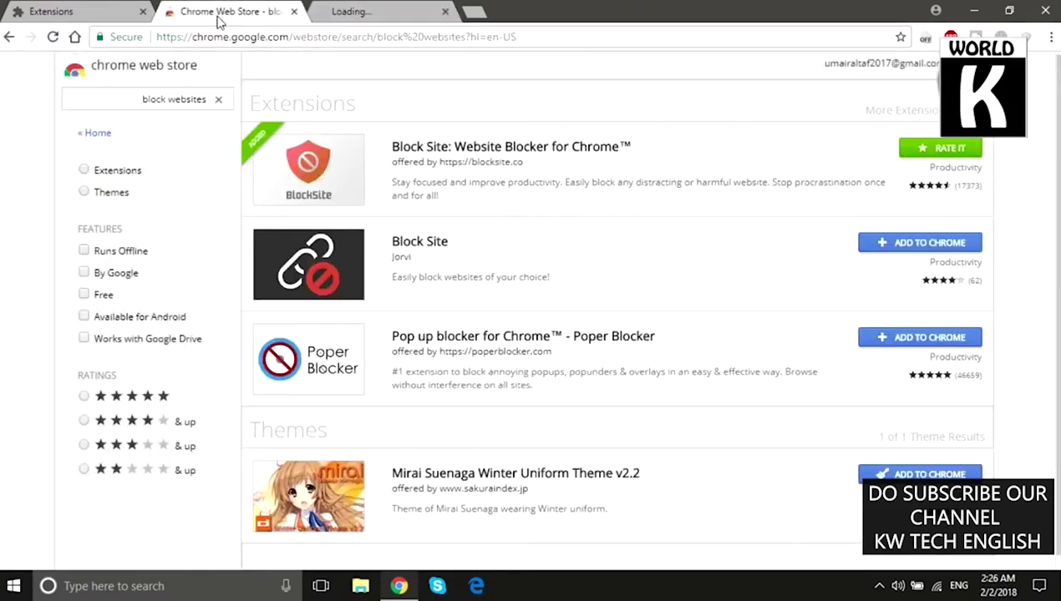
pyautogui.click(294, 13)
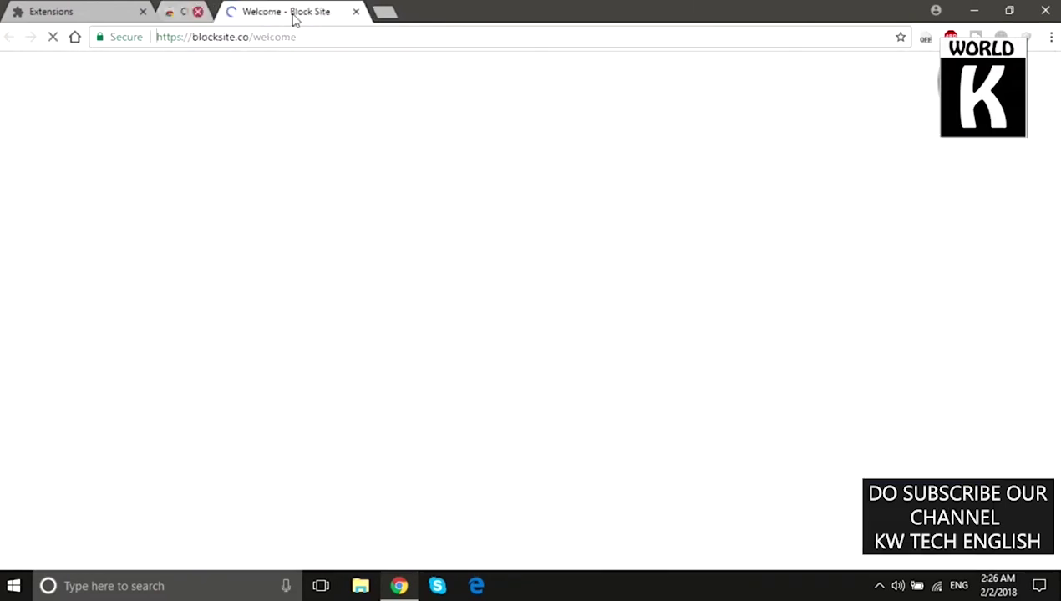
pyautogui.click(142, 12)
# Step: In a new tab, open Block Site's Options page from the extensions list
pyautogui.click(171, 13)
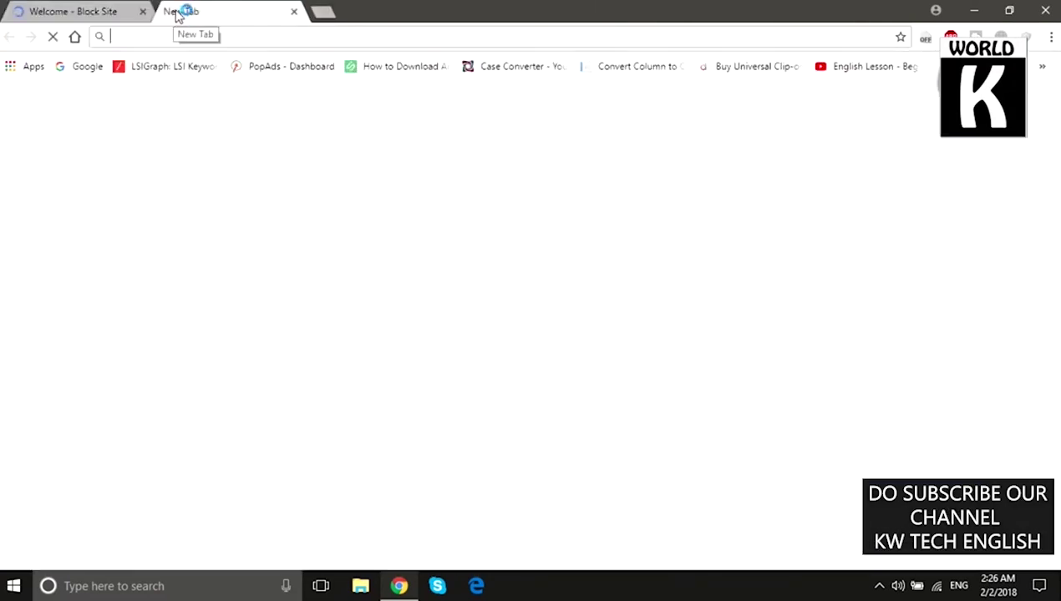
pyautogui.click(1050, 36)
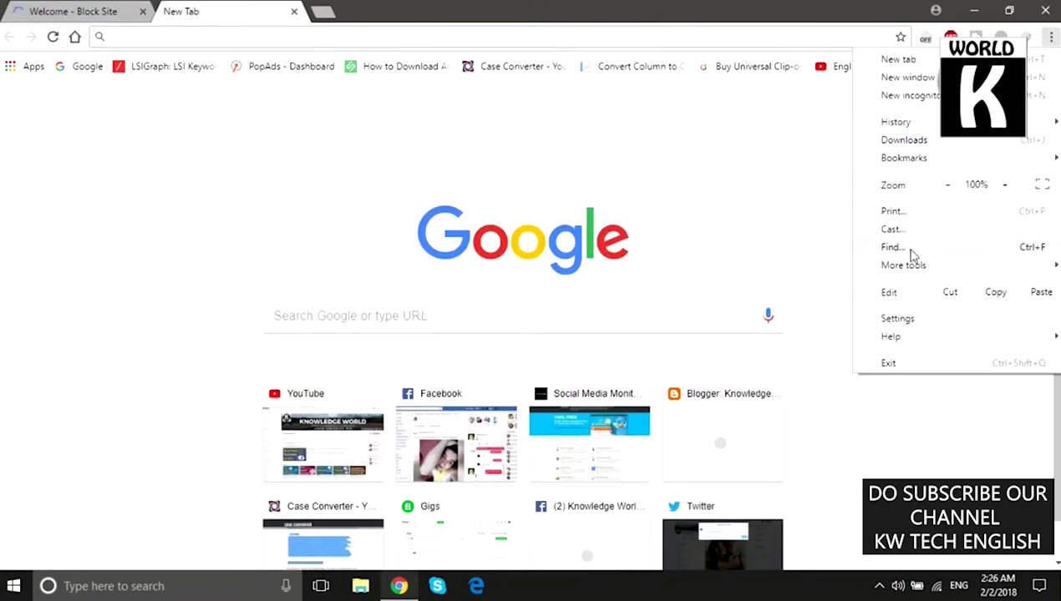
pyautogui.moveTo(907, 265)
pyautogui.click(690, 328)
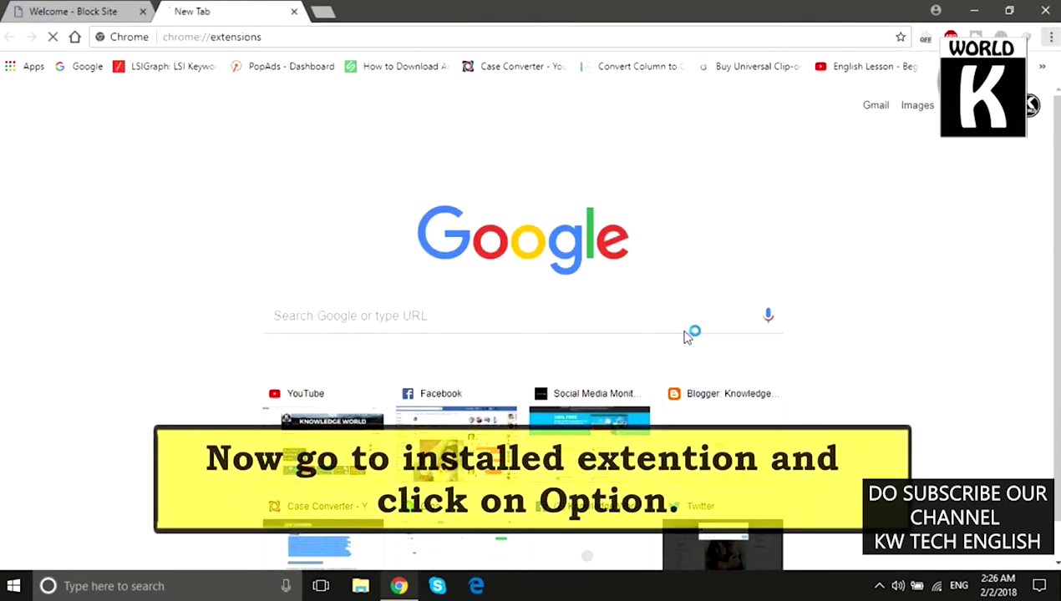
pyautogui.scroll(-1, 315, 183)
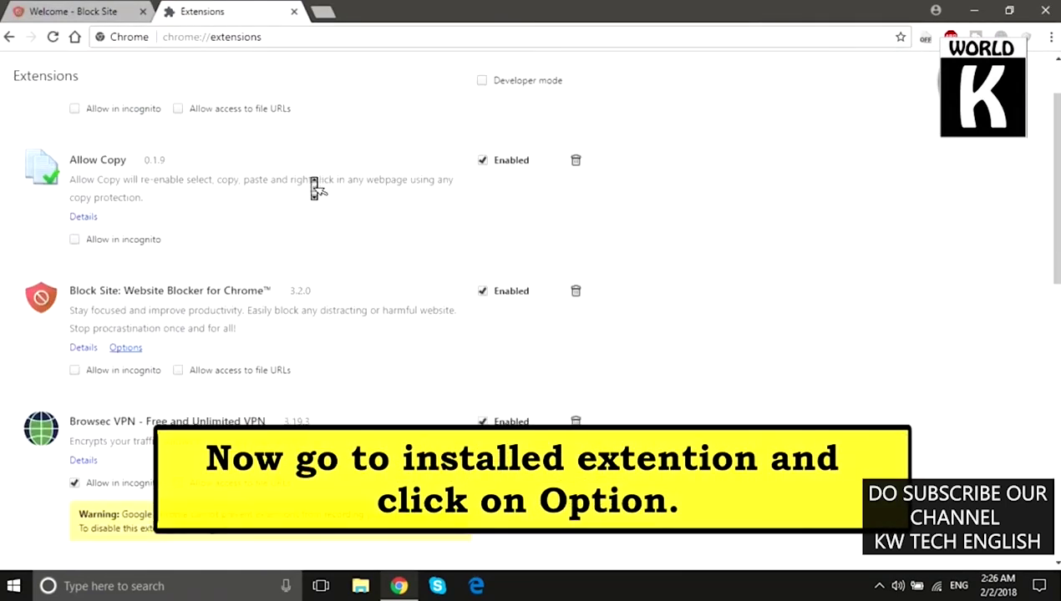
pyautogui.click(119, 351)
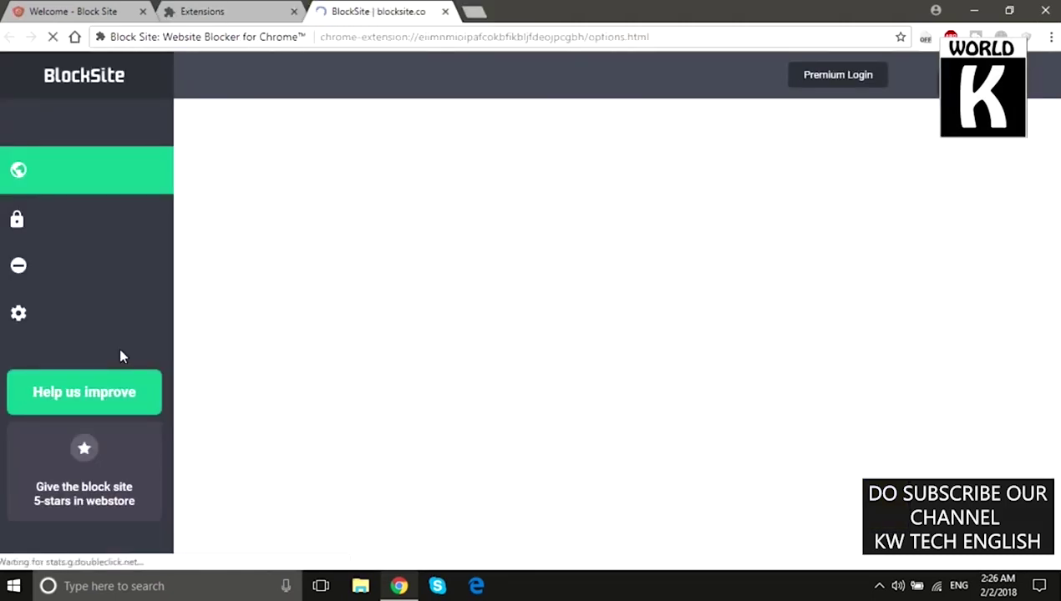
# Step: Load facebook.com in a new tab and copy its full address
pyautogui.click(348, 158)
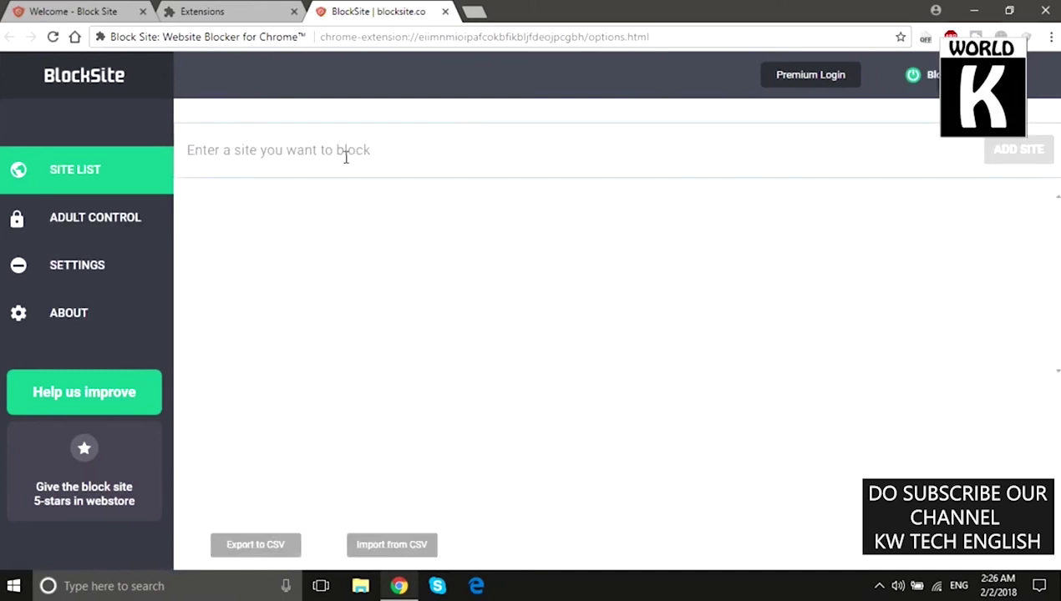
pyautogui.write('facebook.com')
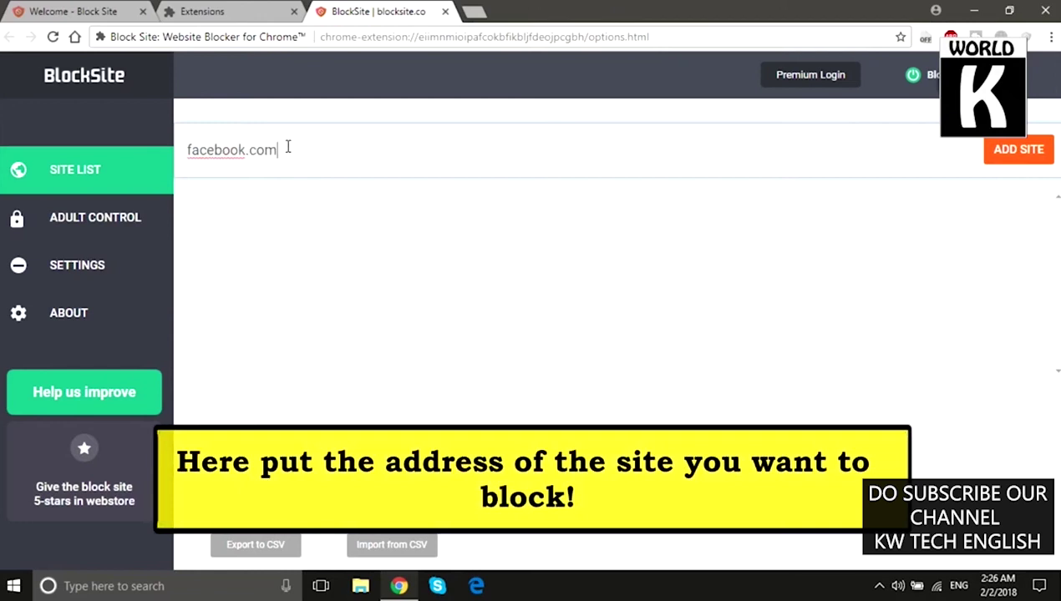
pyautogui.click(480, 10)
pyautogui.write('facebook.com')
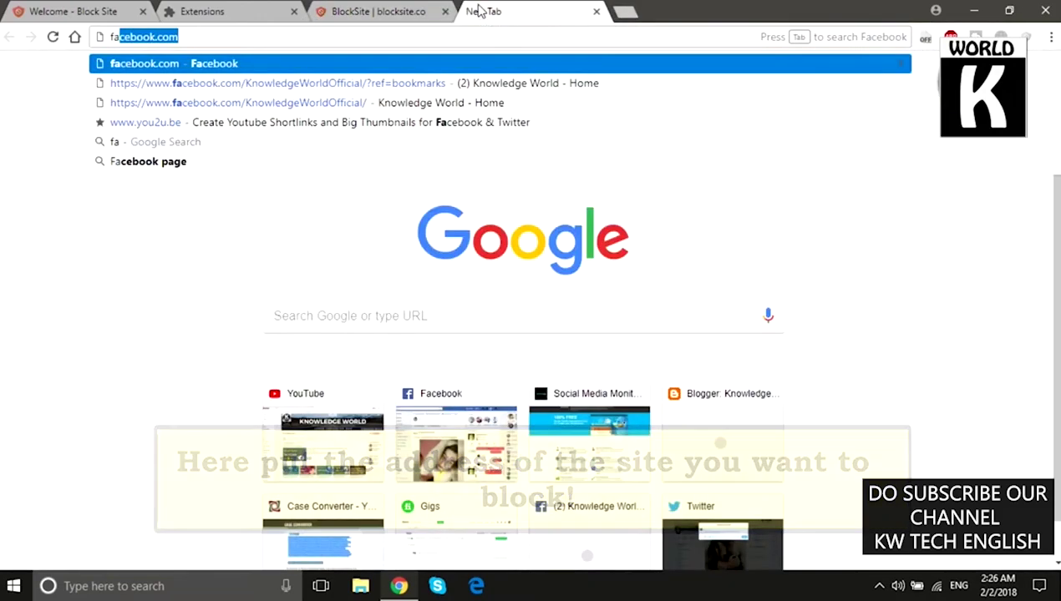
pyautogui.press('Return')
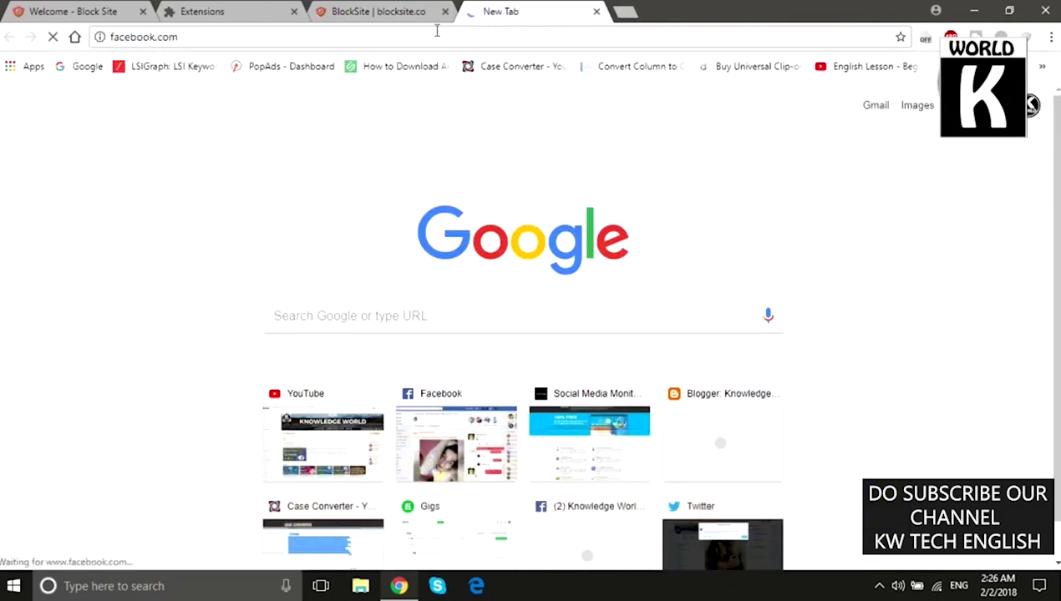
pyautogui.click(436, 31)
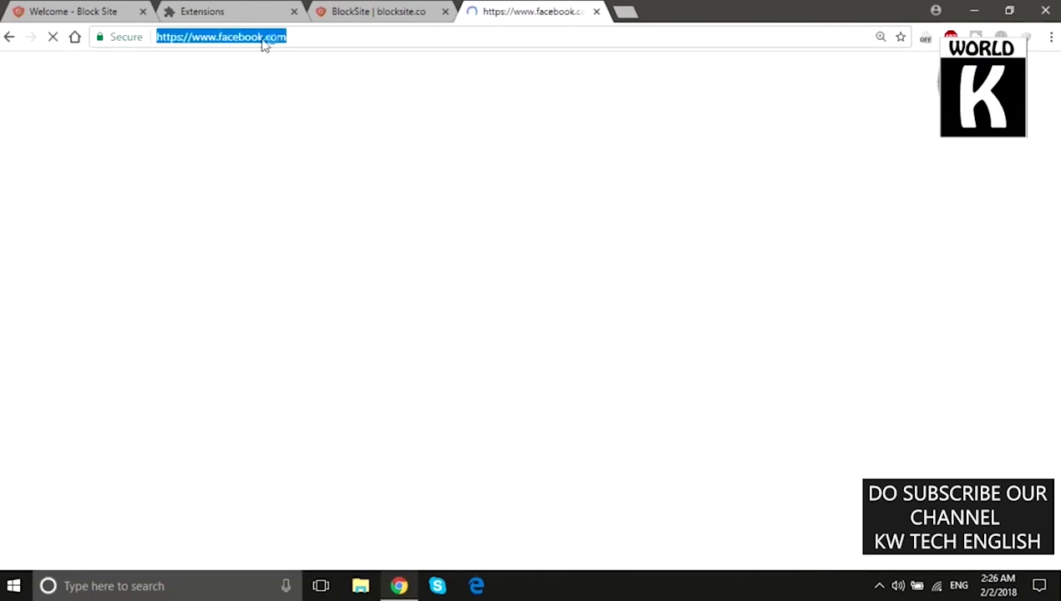
pyautogui.rightClick(227, 40)
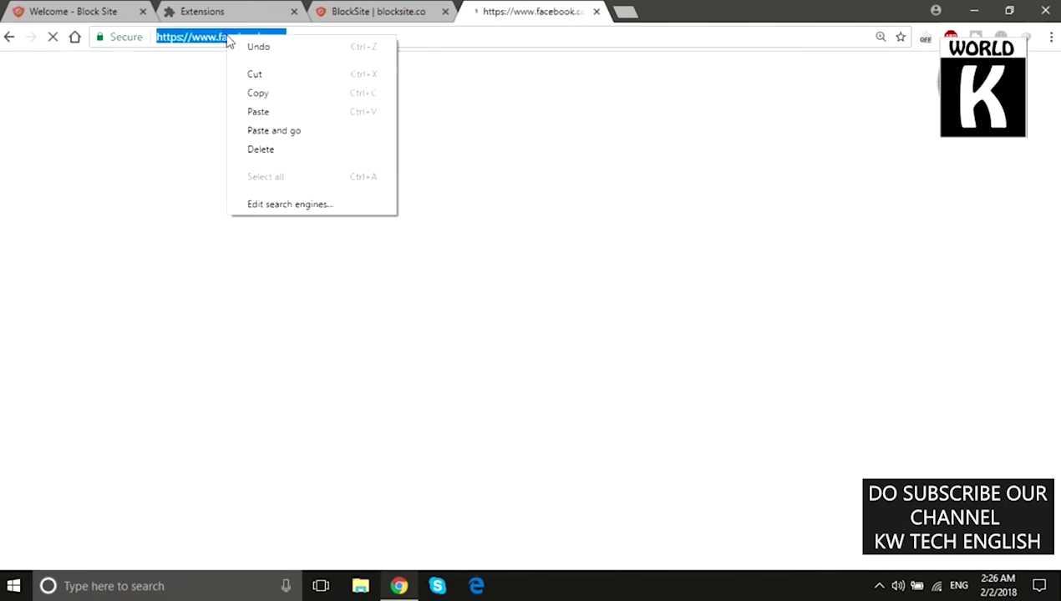
pyautogui.click(259, 93)
pyautogui.click(364, 15)
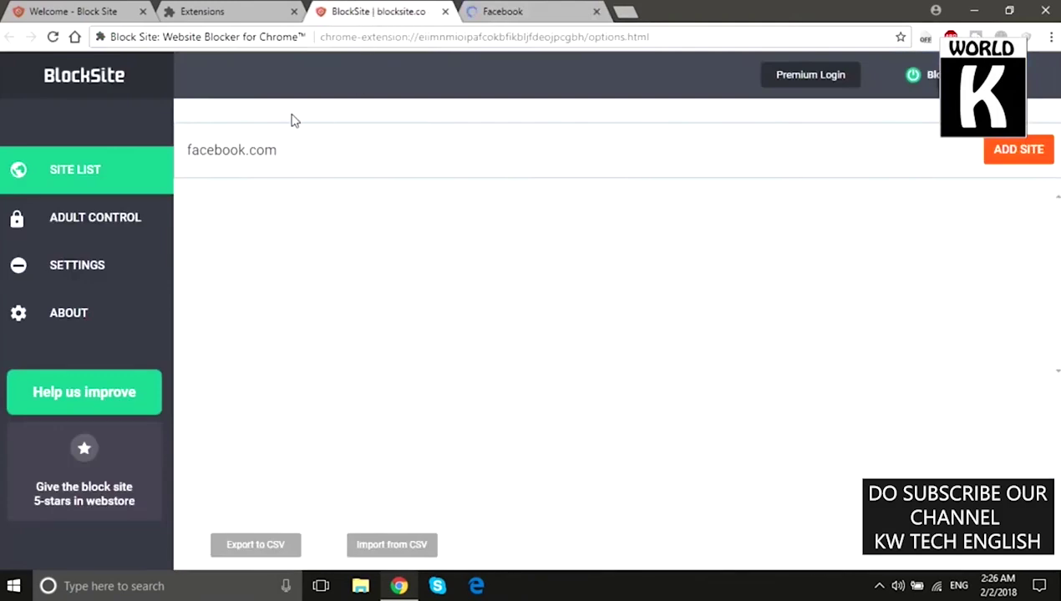
pyautogui.moveTo(297, 155); pyautogui.dragTo(95, 144)
pyautogui.press('BackSpace')
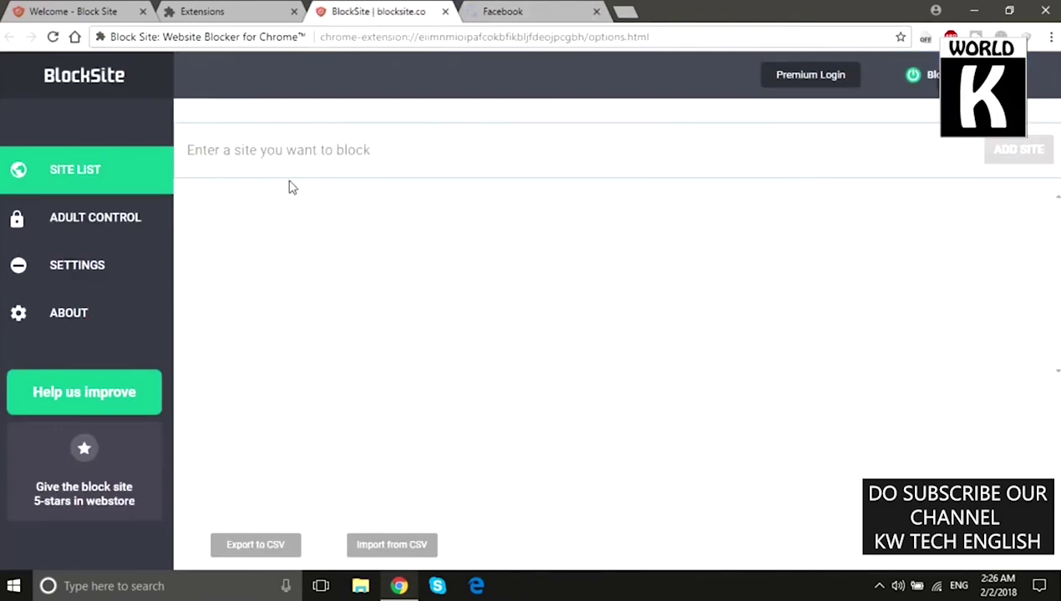
pyautogui.rightClick(266, 150)
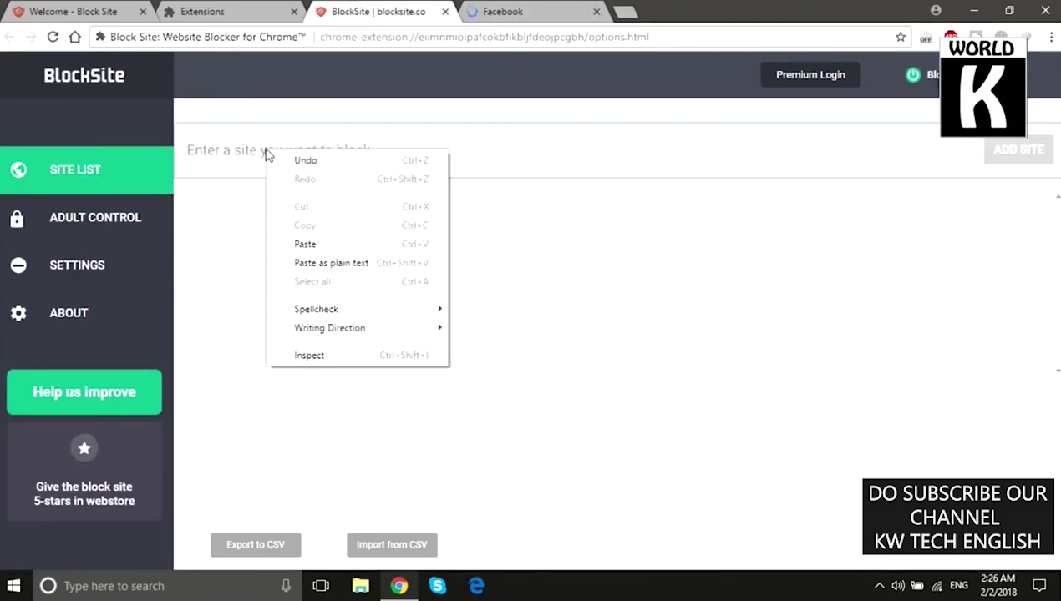
pyautogui.click(321, 244)
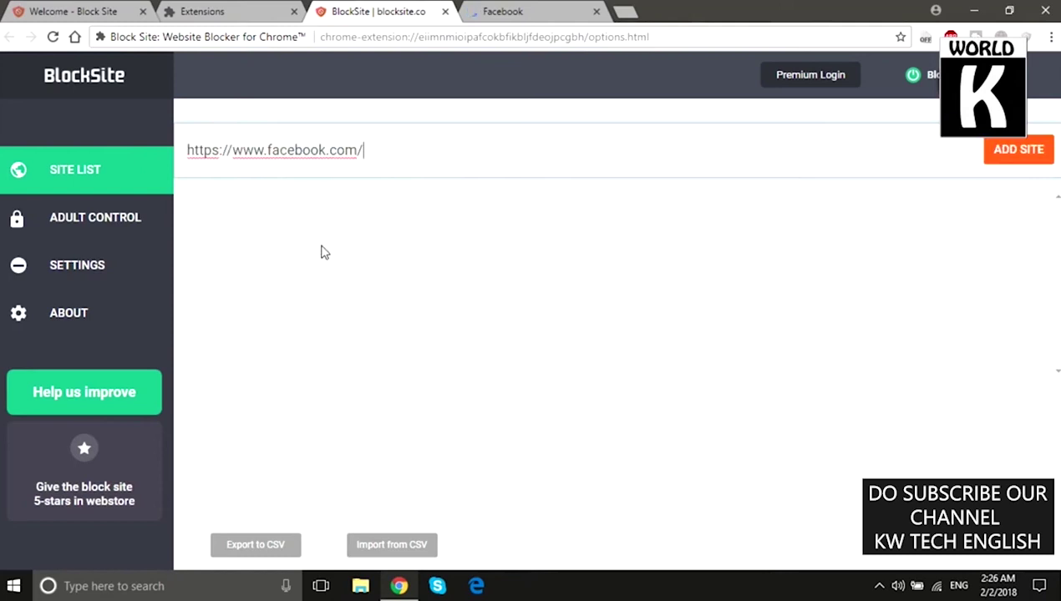
pyautogui.click(1020, 159)
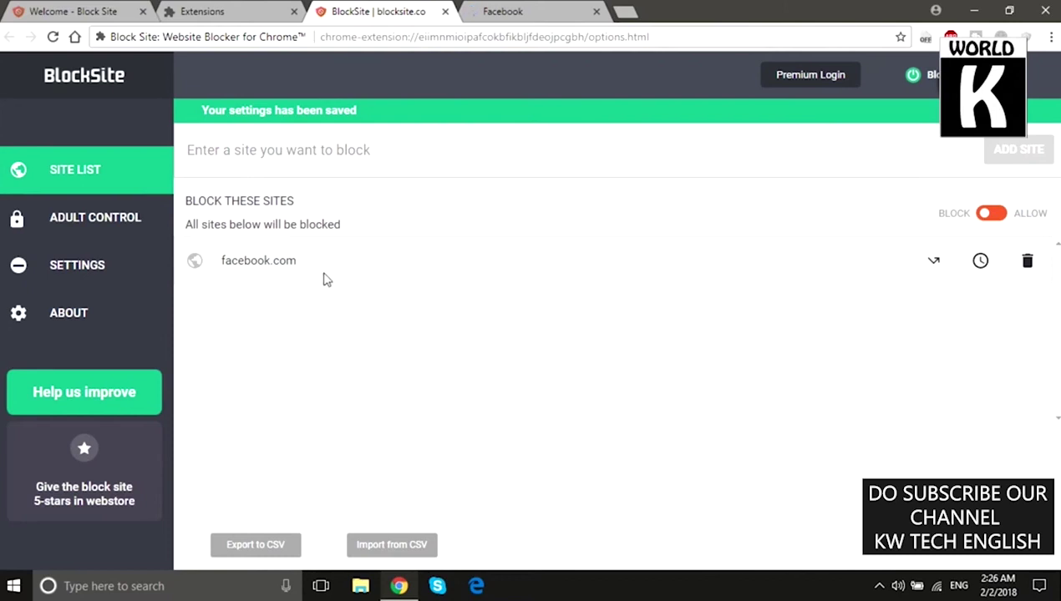
# Step: Reload facebook.com in its tab and a new tab to confirm the blocked page, then close them
pyautogui.click(539, 7)
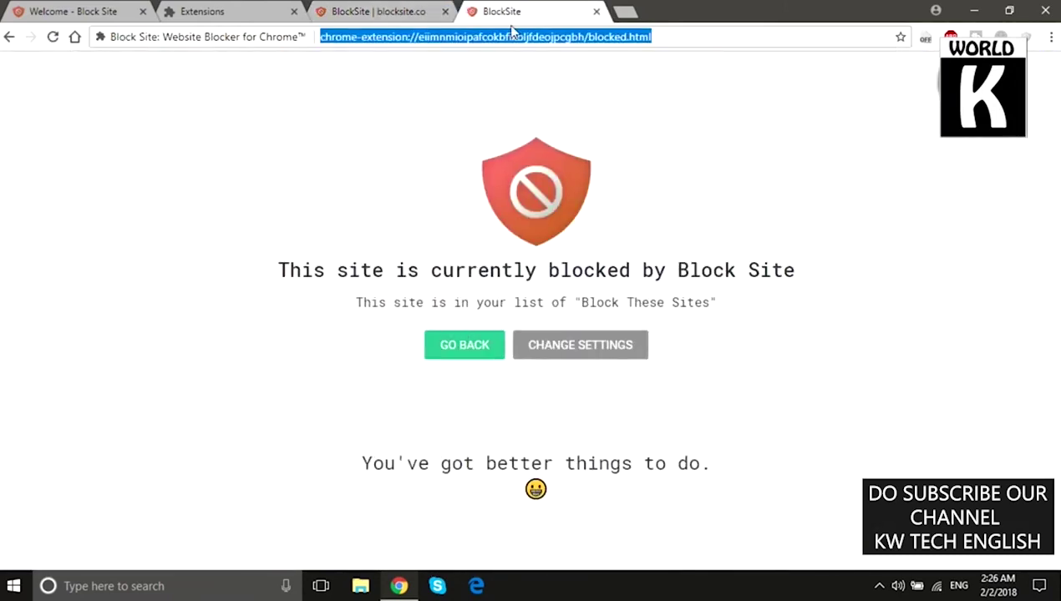
pyautogui.write('fa')
pyautogui.press('Return')
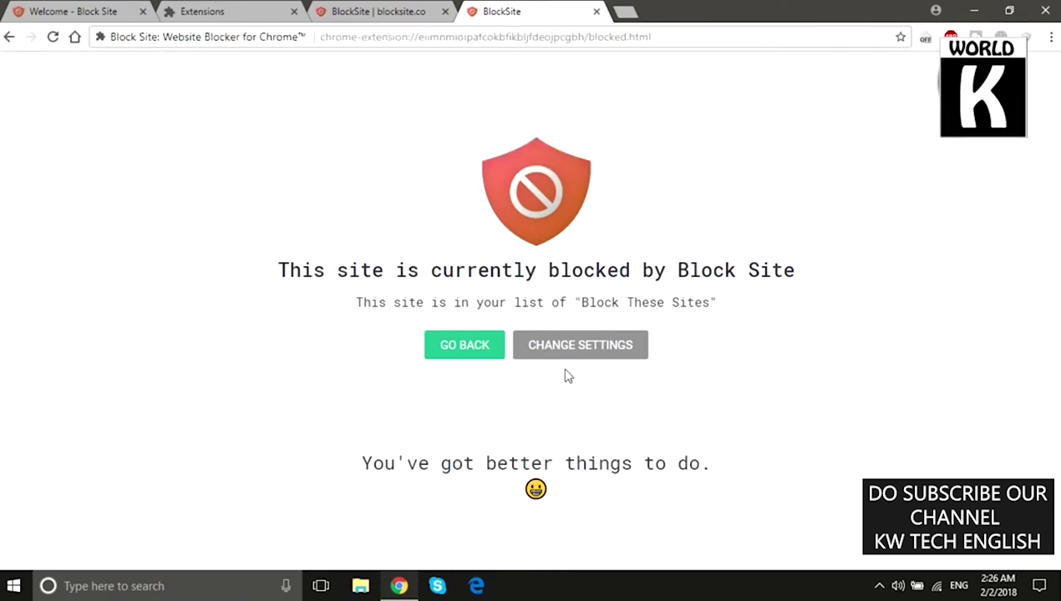
pyautogui.moveTo(662, 269); pyautogui.dragTo(756, 268)
pyautogui.moveTo(356, 303); pyautogui.dragTo(623, 303)
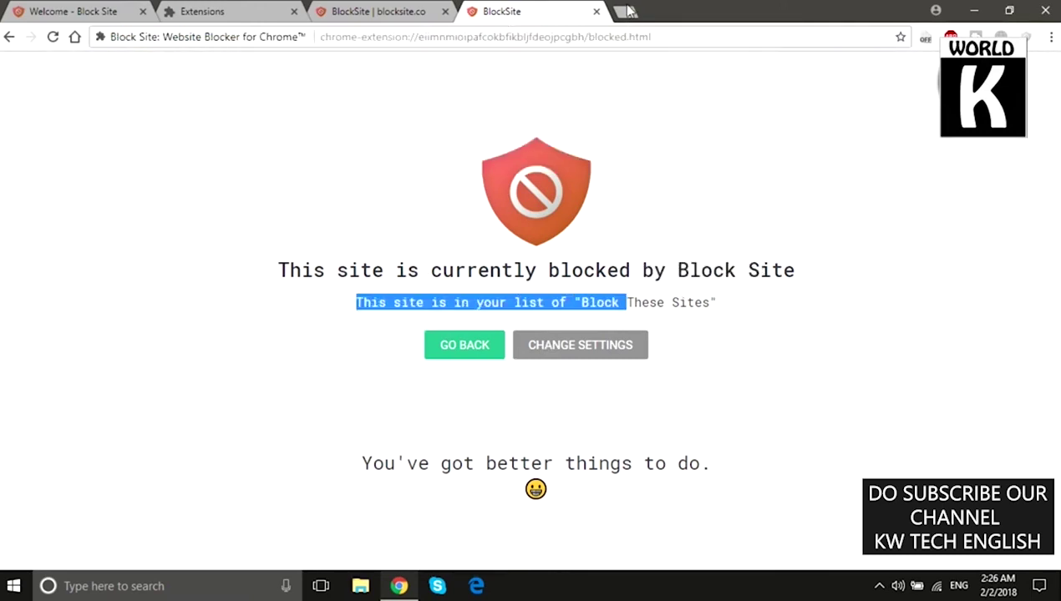
pyautogui.click(624, 12)
pyautogui.write('face')
pyautogui.press('Return')
pyautogui.click(596, 11)
pyautogui.click(596, 11)
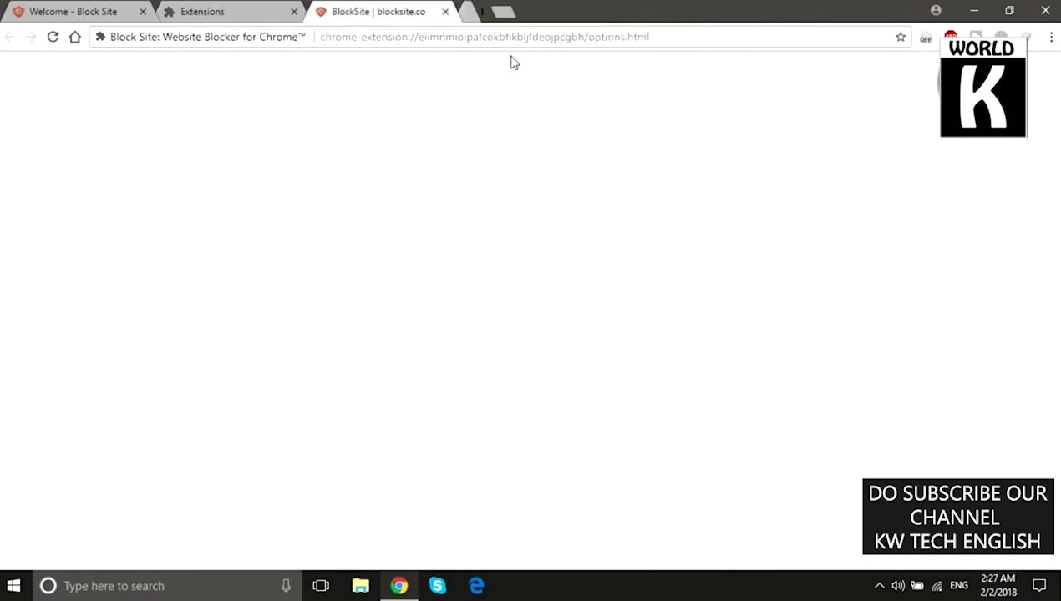
# Step: Switch on the Adult related toggle under Adult Control
pyautogui.click(100, 221)
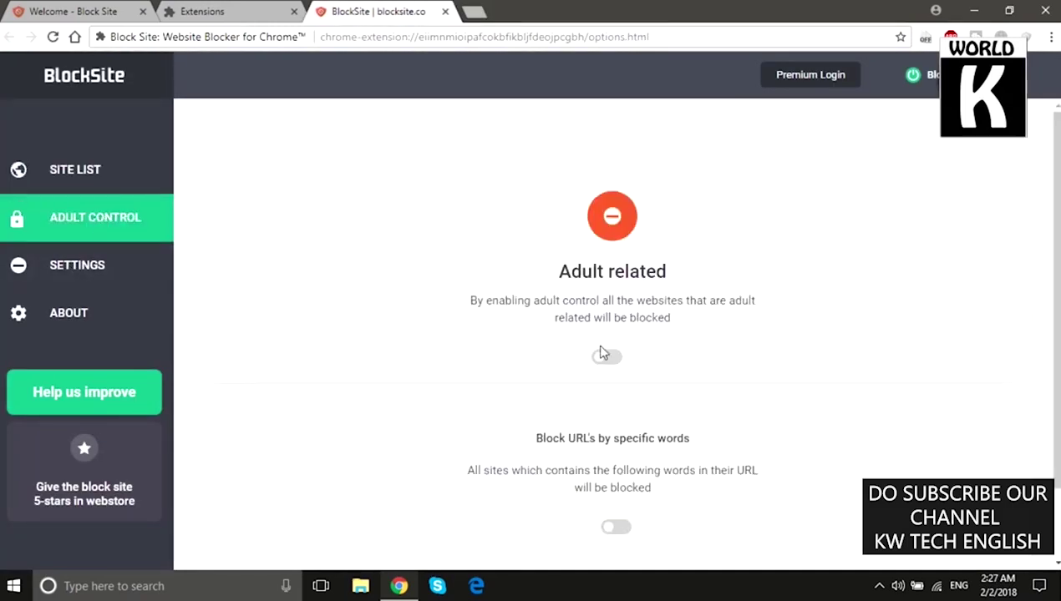
pyautogui.click(607, 358)
pyautogui.moveTo(468, 301); pyautogui.dragTo(704, 326)
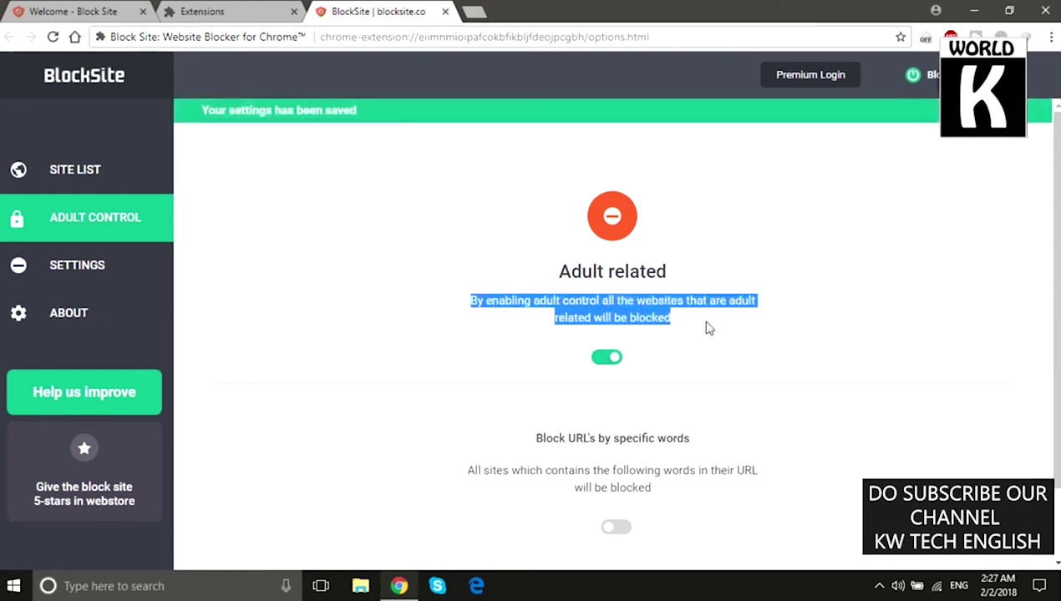
pyautogui.click(620, 348)
pyautogui.moveTo(466, 300); pyautogui.dragTo(705, 326)
pyautogui.click(477, 315)
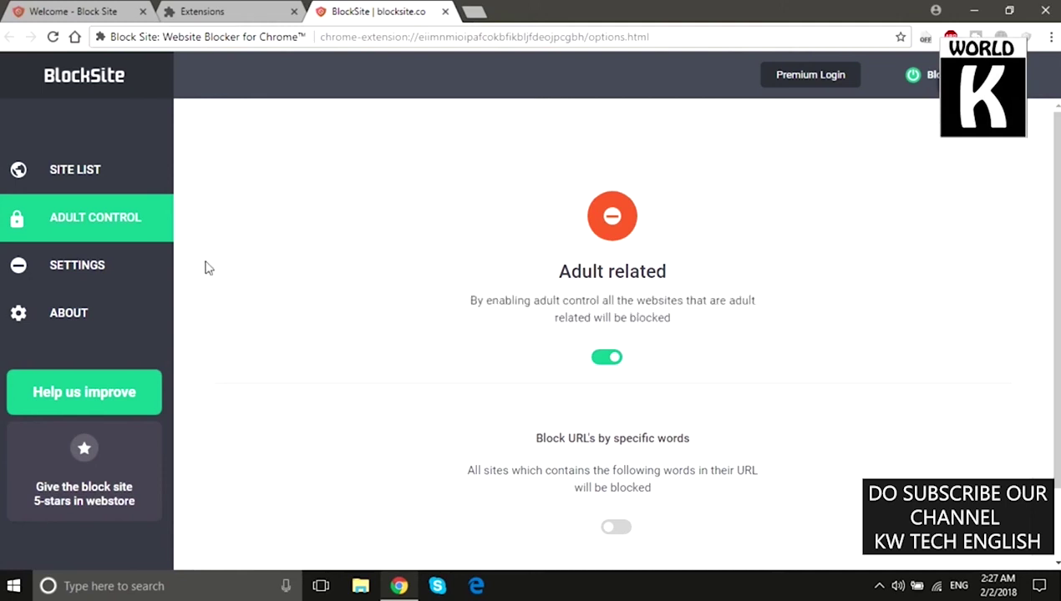
pyautogui.click(107, 265)
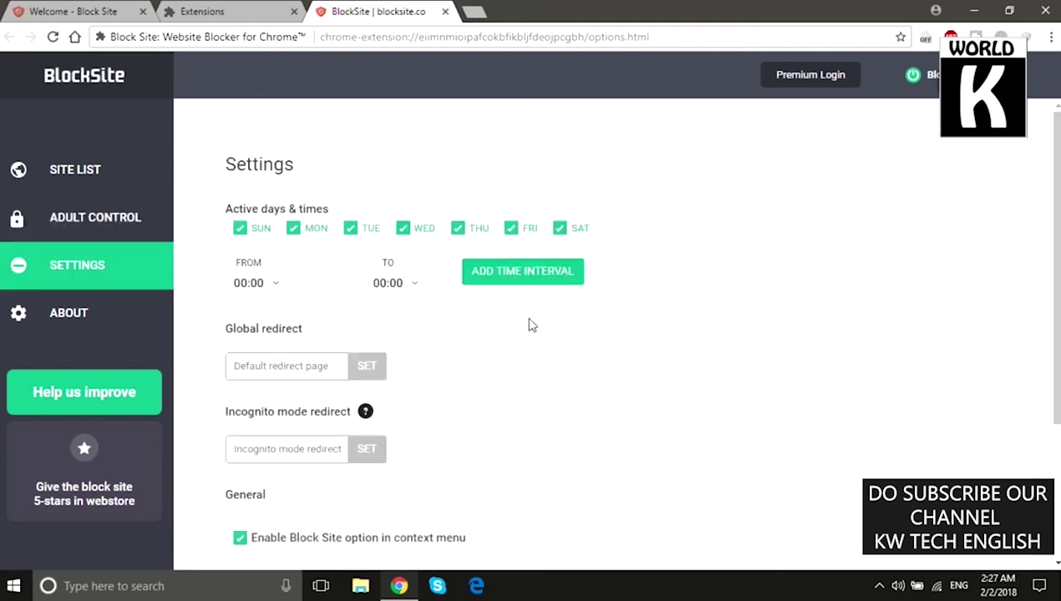
# Step: Tick 'Enable password access to blocked pages' in the General settings
pyautogui.scroll(-3, 531, 325)
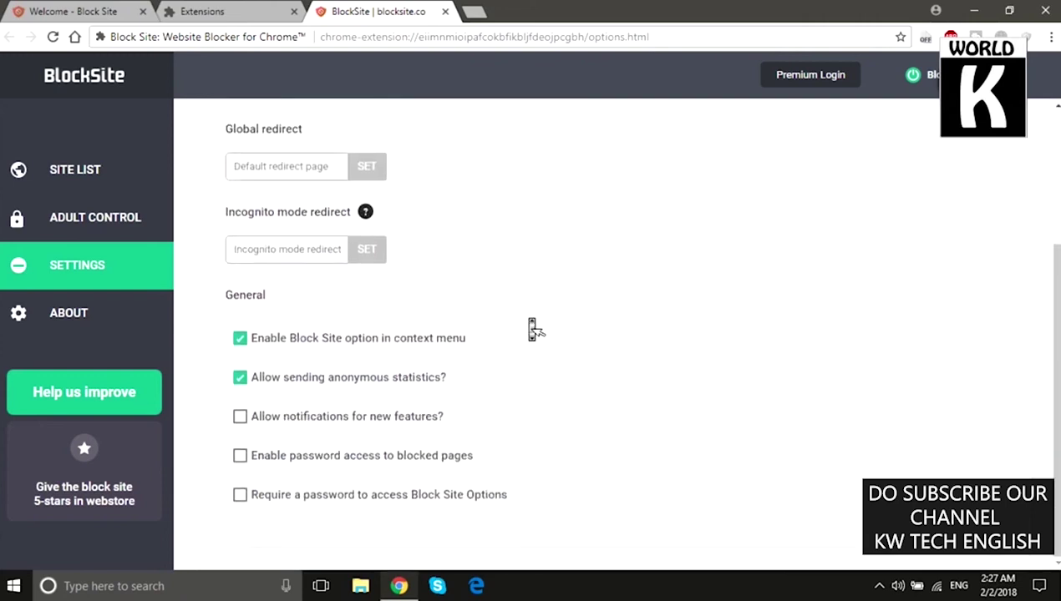
pyautogui.scroll(2, 501, 209)
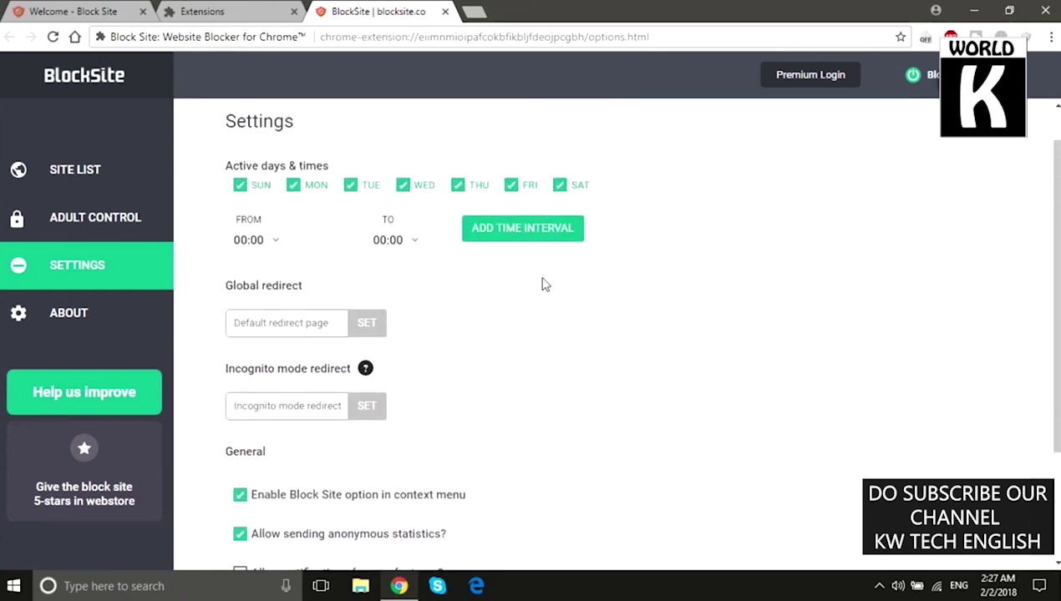
pyautogui.scroll(-2, 548, 289)
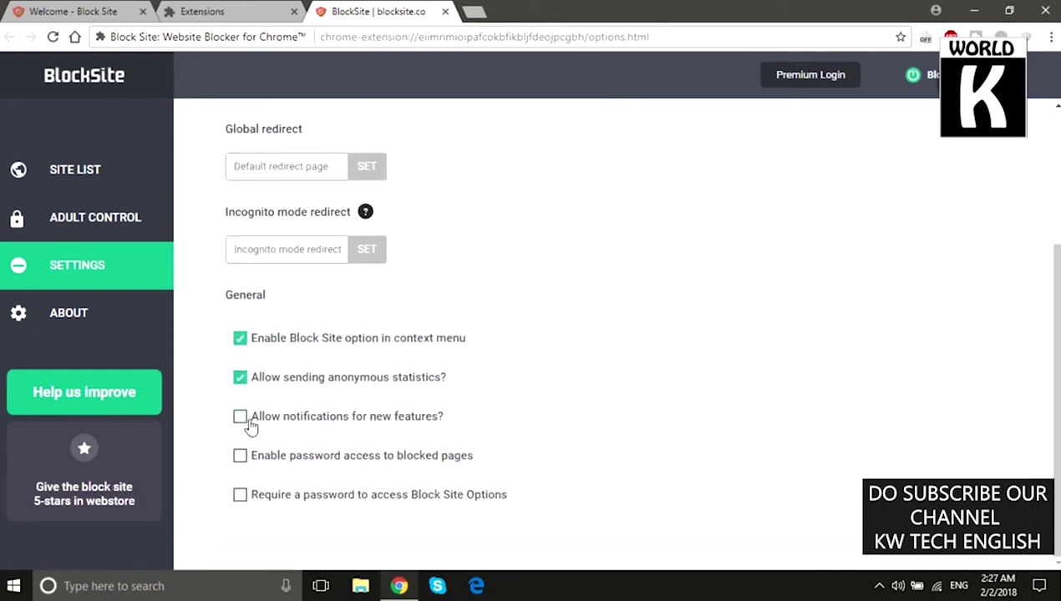
pyautogui.click(298, 467)
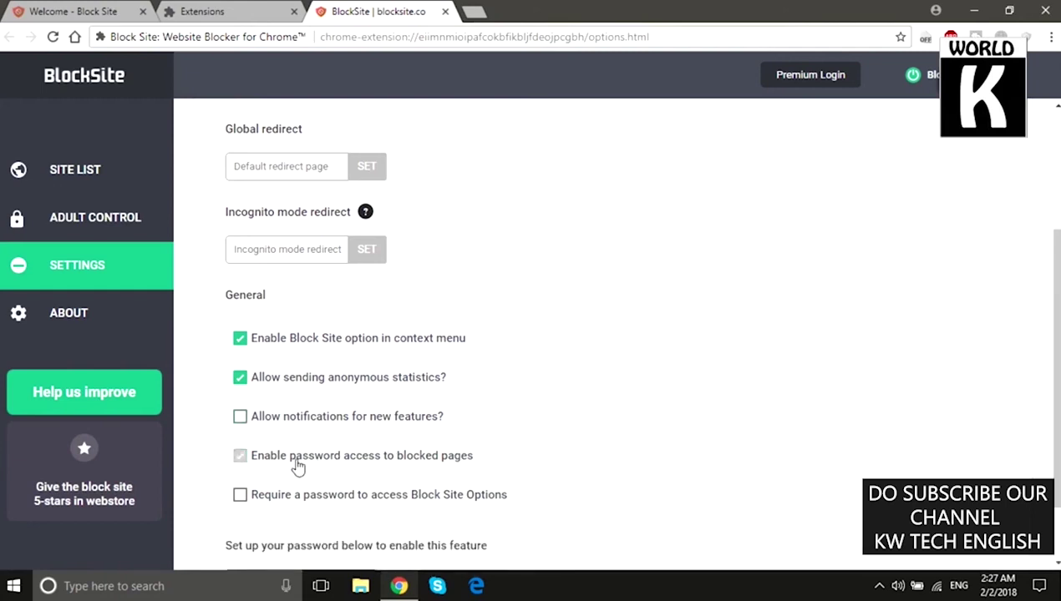
pyautogui.scroll(-2, 301, 470)
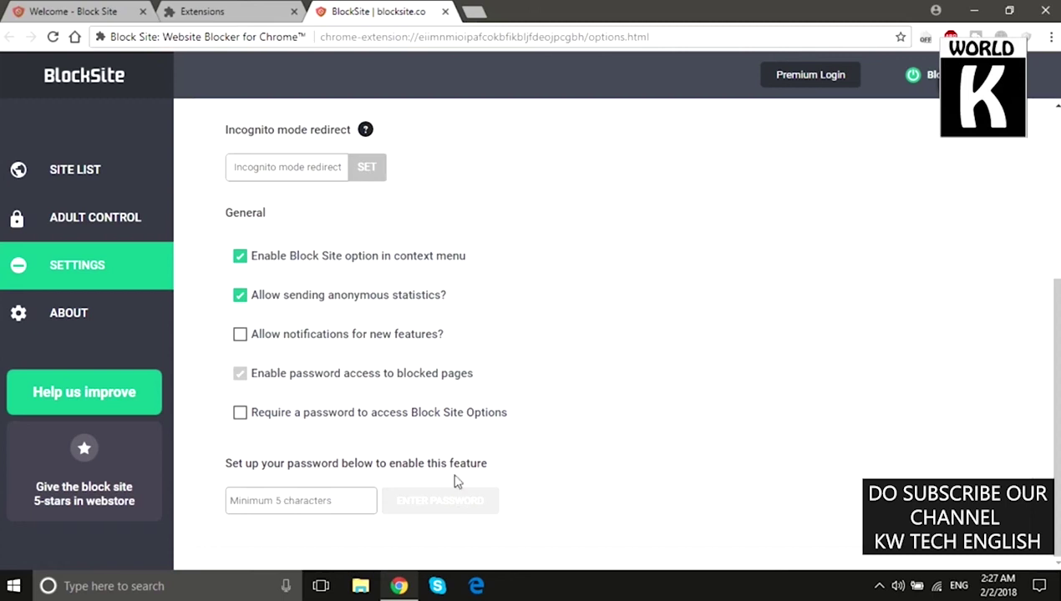
pyautogui.moveTo(494, 466); pyautogui.dragTo(177, 461)
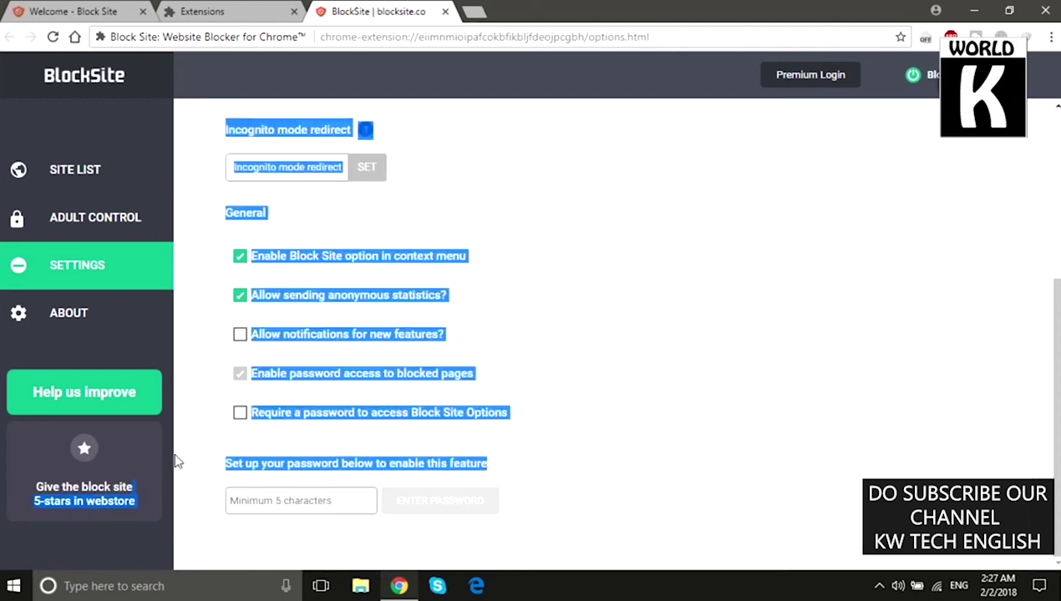
pyautogui.click(539, 470)
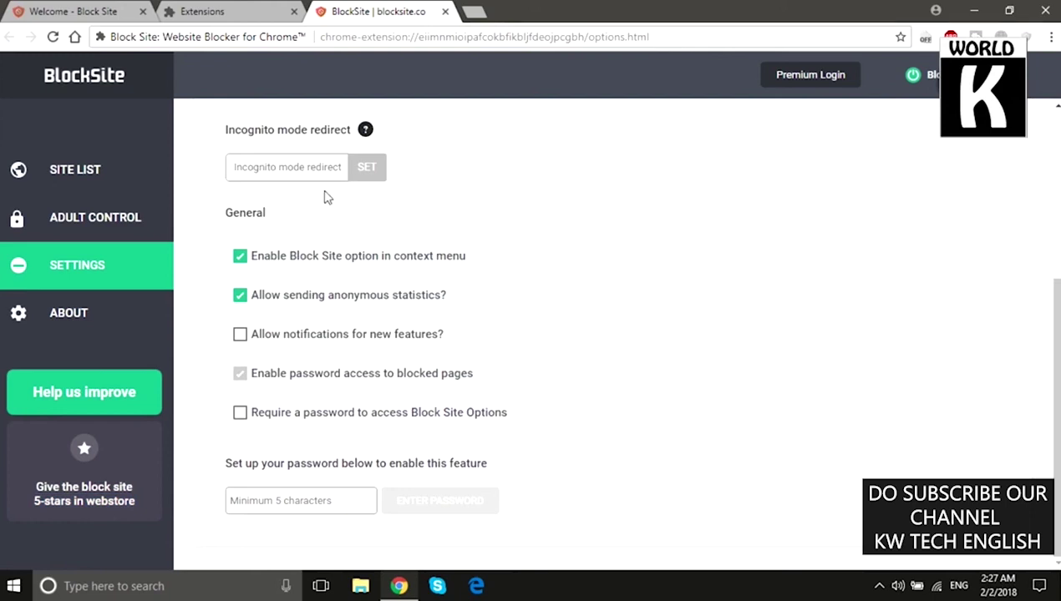
# Step: Enter a password of at least 5 characters and save it with ENTER PASSWORD
pyautogui.click(67, 313)
pyautogui.scroll(2, 392, 340)
pyautogui.scroll(3, 393, 340)
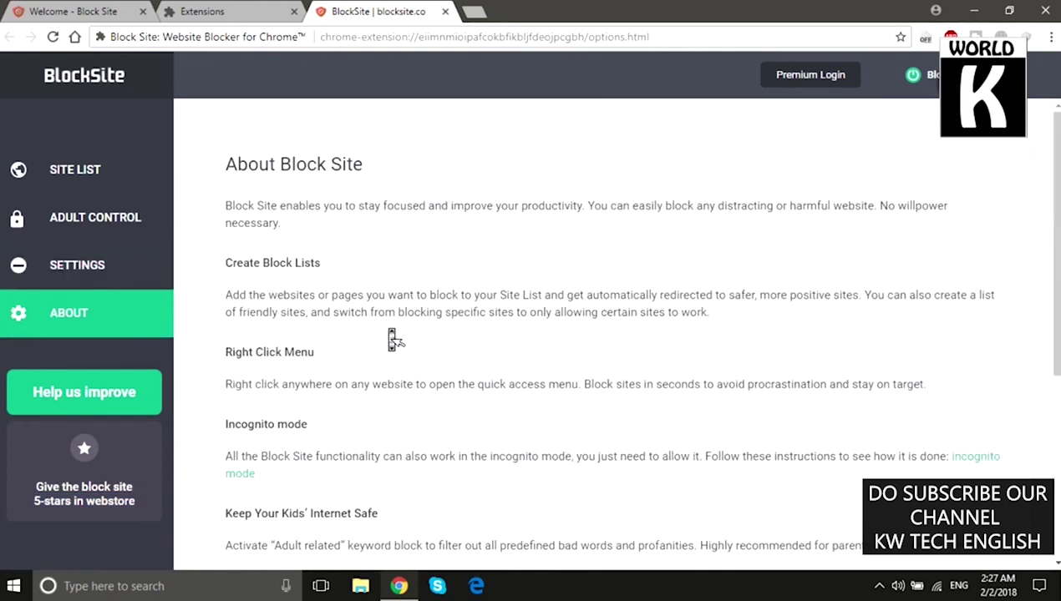
pyautogui.click(85, 232)
pyautogui.click(78, 179)
pyautogui.doubleClick(236, 260)
pyautogui.click(290, 163)
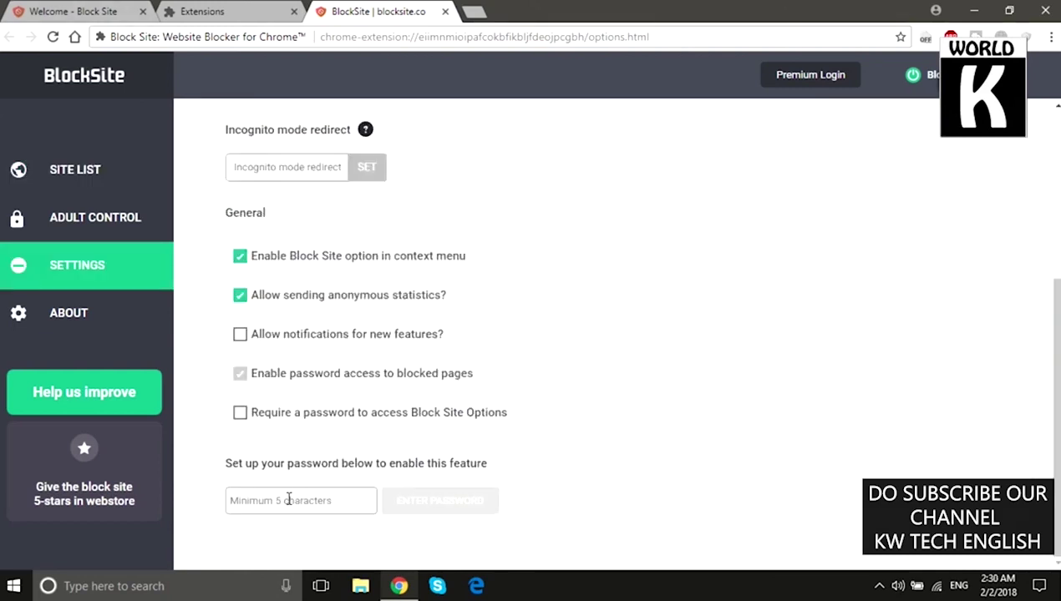
pyautogui.write('1')
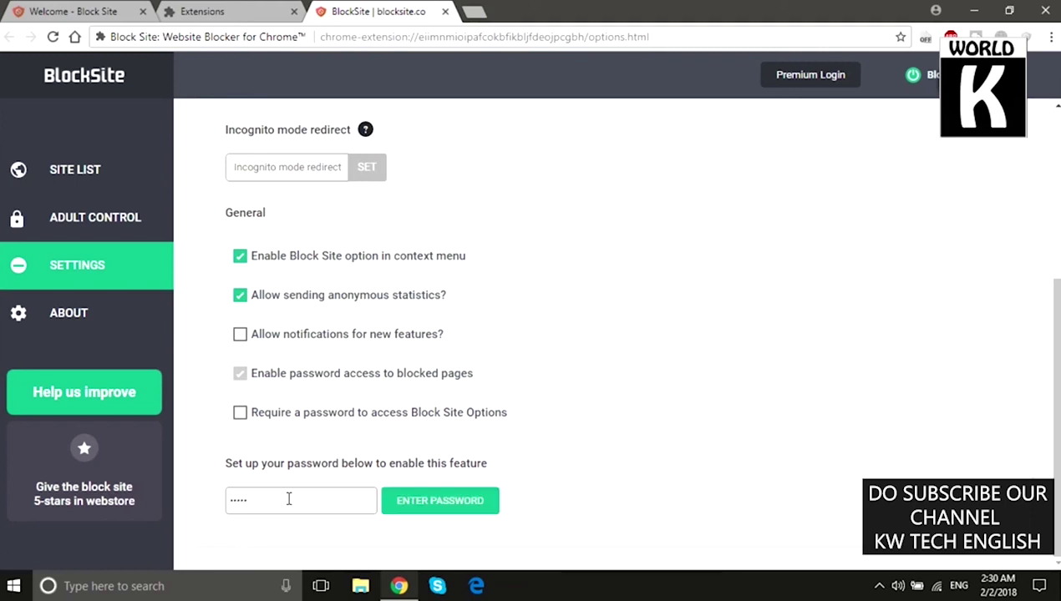
pyautogui.click(433, 501)
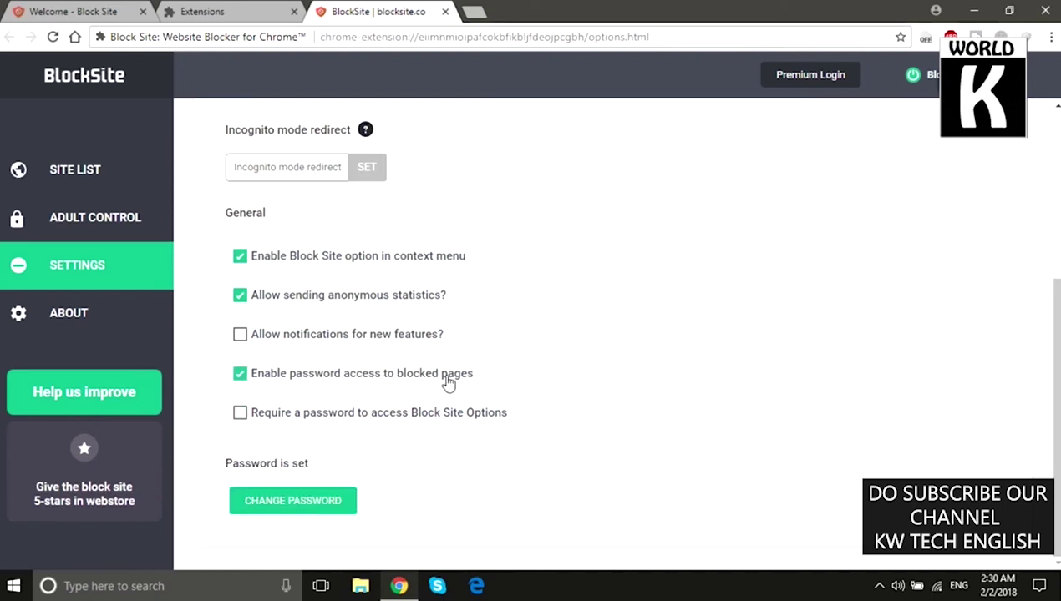
# Step: Open facebook.com in a new tab, unlock it with the access password, then close it
pyautogui.click(472, 11)
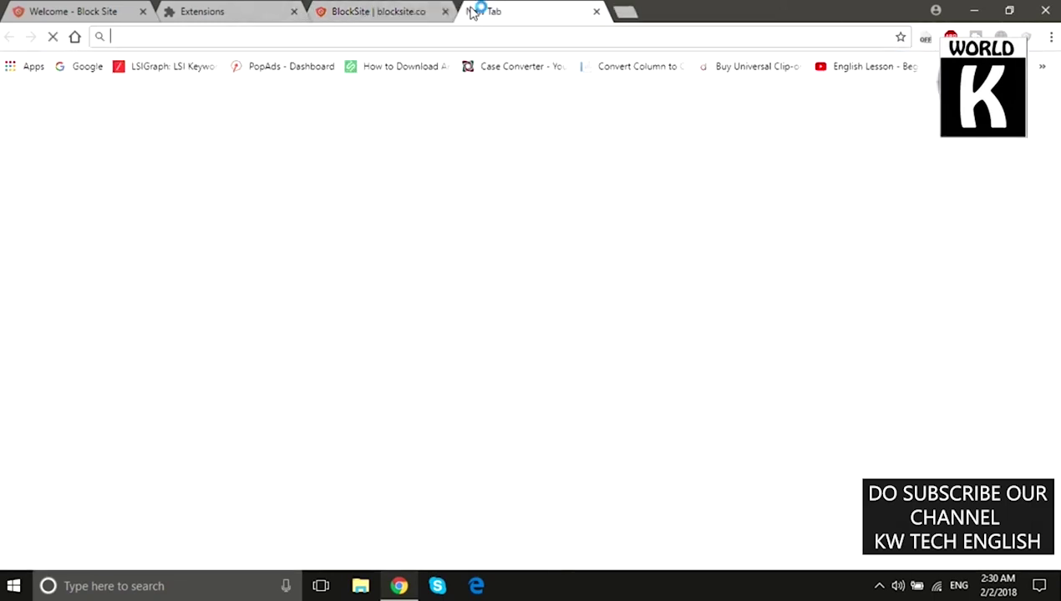
pyautogui.write('facebook.com')
pyautogui.press('Return')
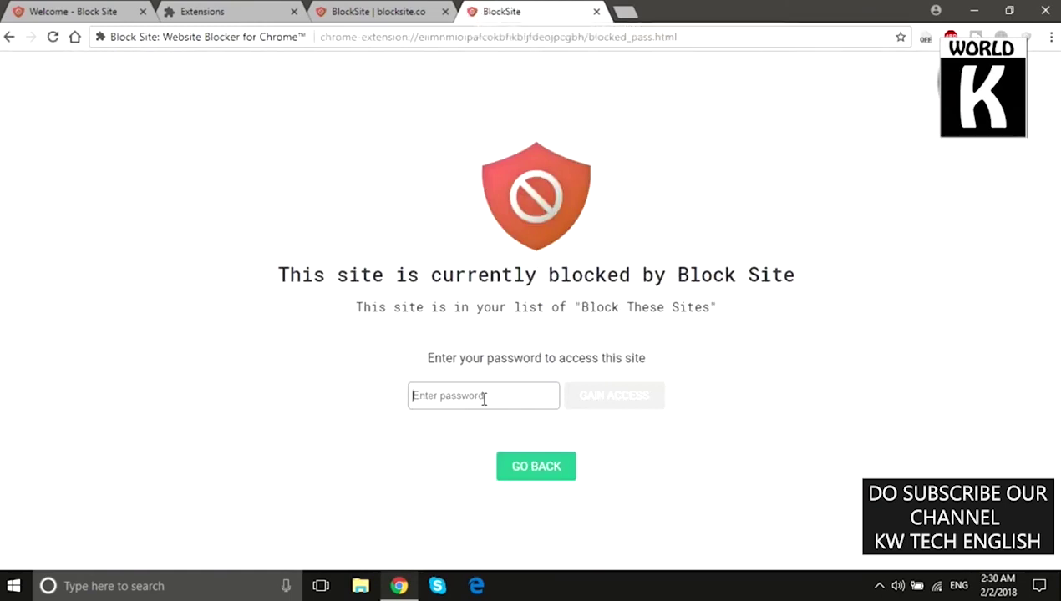
pyautogui.click(484, 399)
pyautogui.write('12')
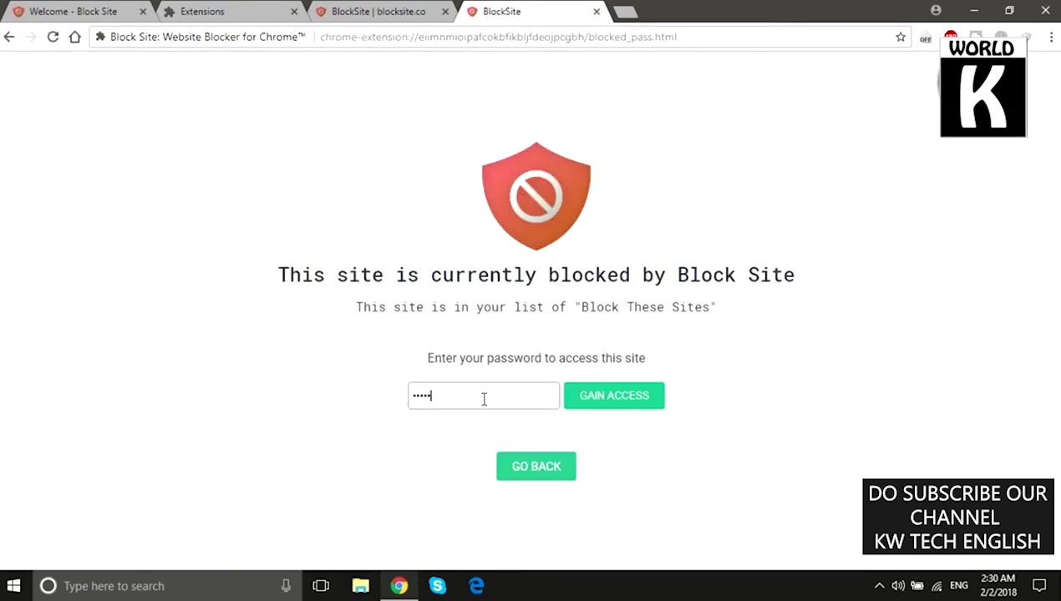
pyautogui.click(622, 407)
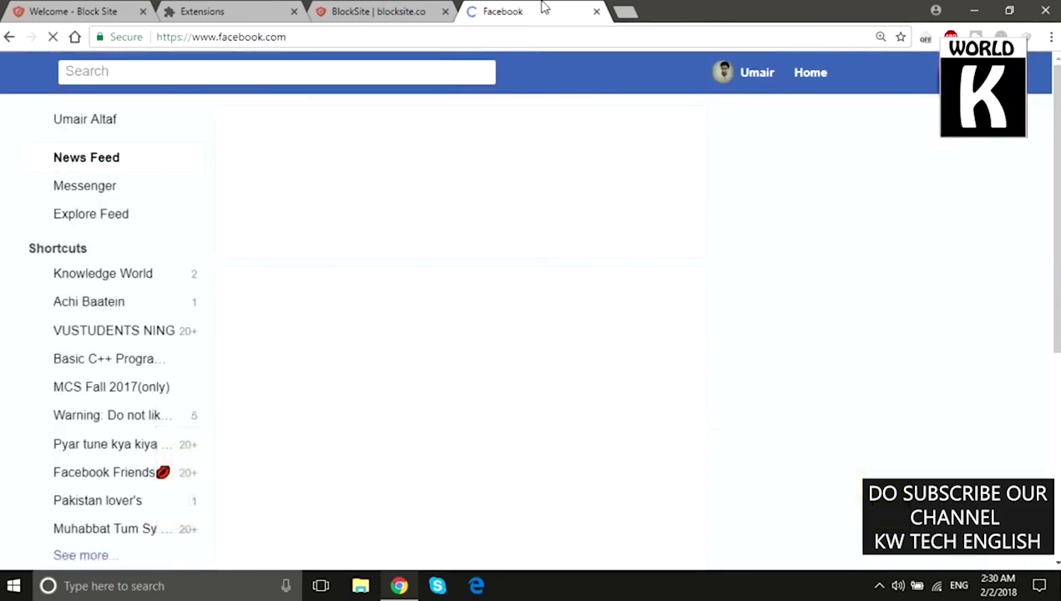
pyautogui.click(596, 11)
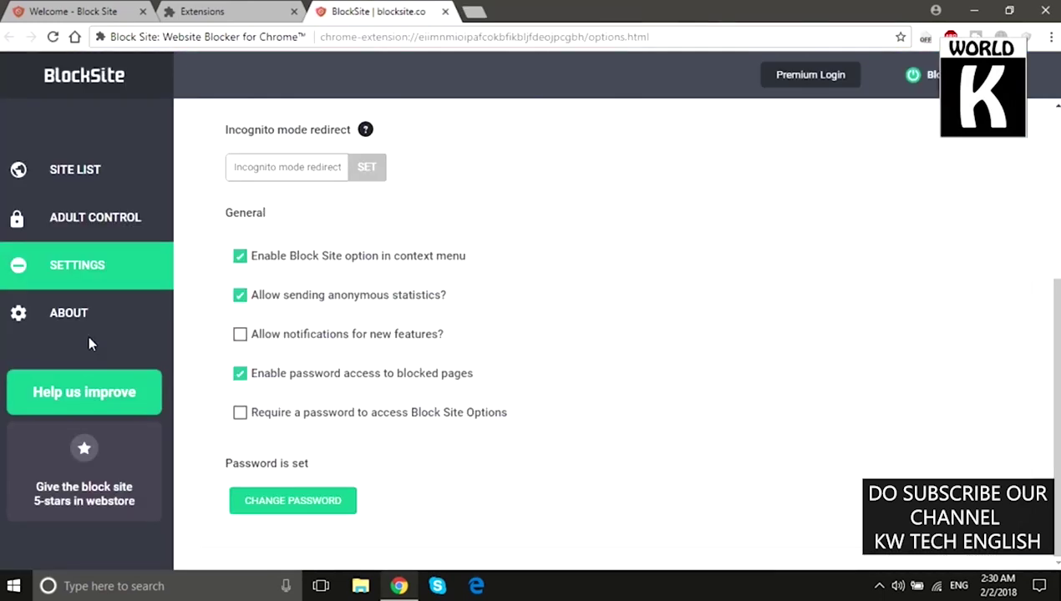
# Step: Return to the blocked sites list, then hide the Block Site toolbar icon in the Chrome menu
pyautogui.click(109, 182)
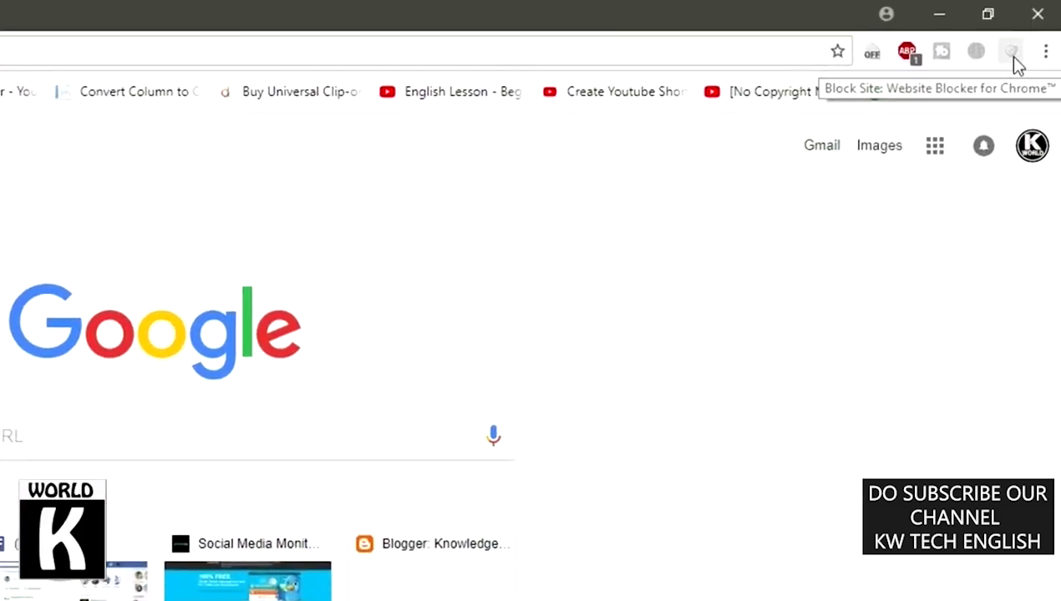
pyautogui.rightClick(1016, 44)
pyautogui.click(860, 191)
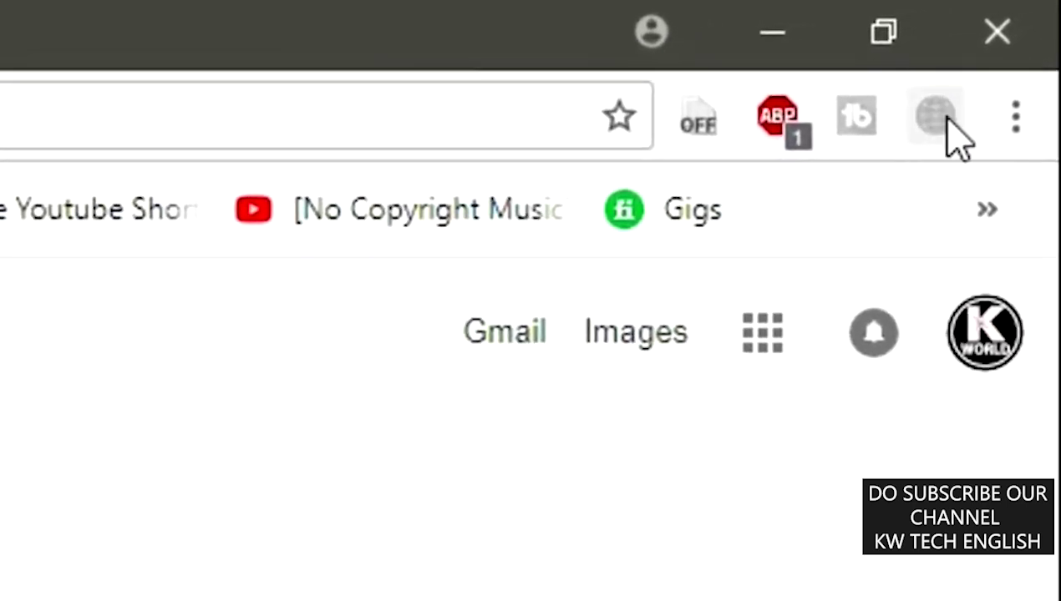